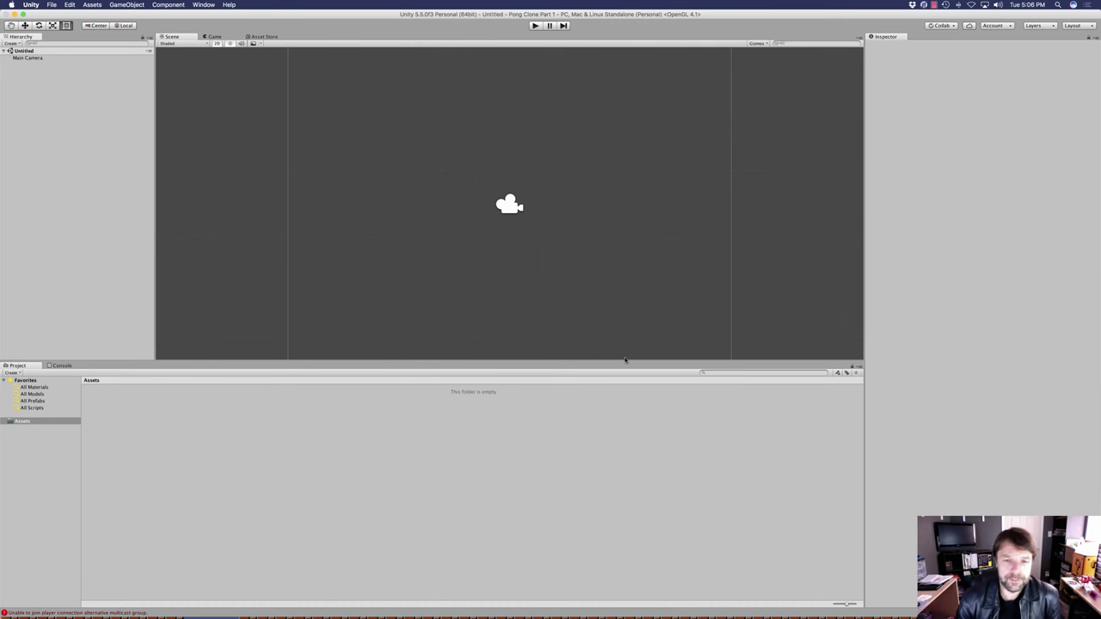
Step: Make the Scene view taller by lowering the Scene/Project splitter
{"action": "left_click_drag", "start_coordinate": [625, 360], "coordinate": [636, 414]}
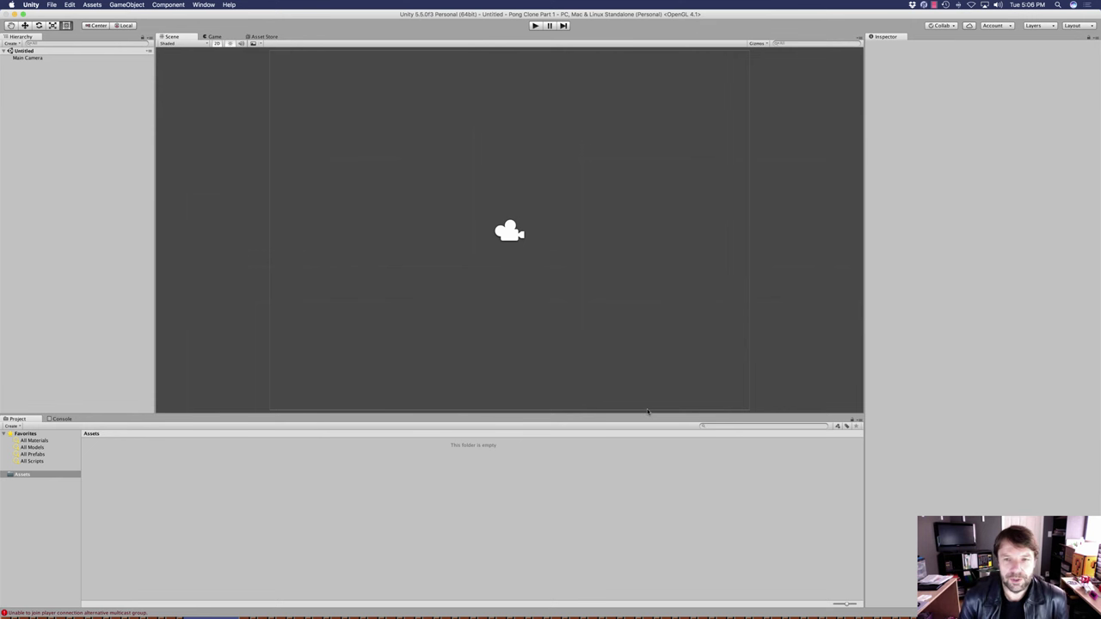
{"action": "scroll", "coordinate": [507, 258], "scroll_direction": "down", "scroll_amount": 5}
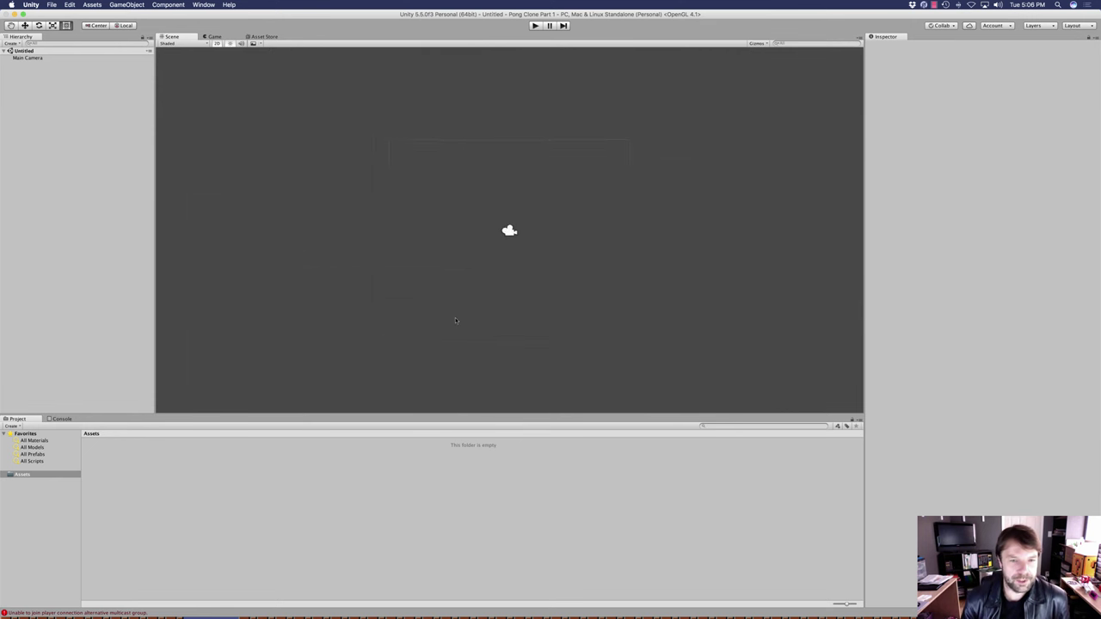
{"action": "scroll", "coordinate": [455, 320], "scroll_direction": "up", "scroll_amount": 2}
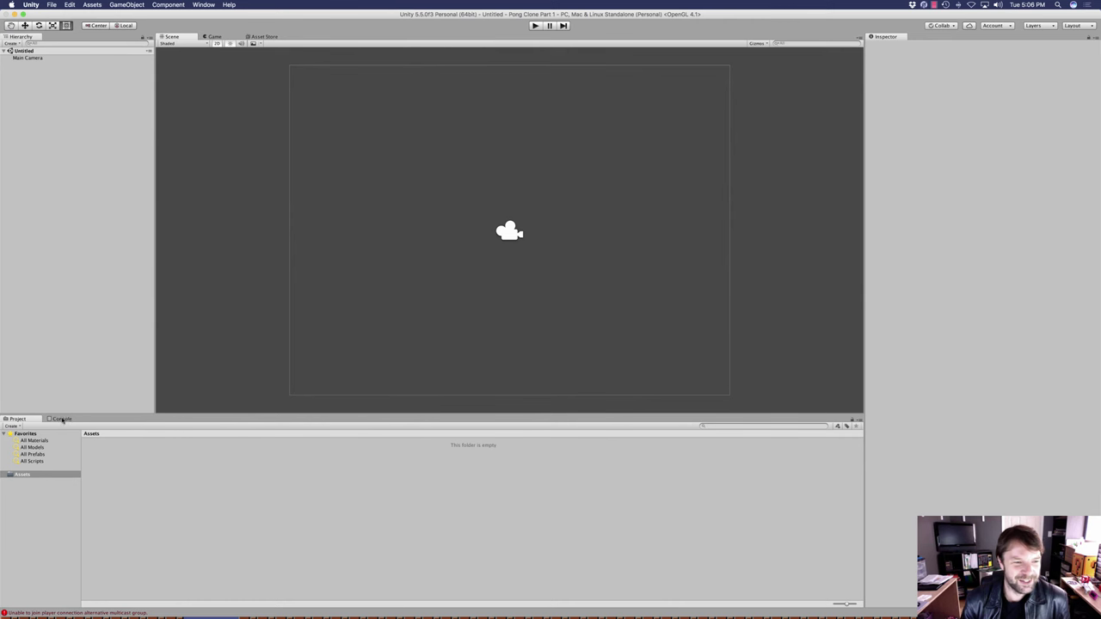
Step: Clear the Console's error messages and return to the Project panel
{"action": "left_click", "coordinate": [62, 420]}
{"action": "left_click", "coordinate": [12, 426]}
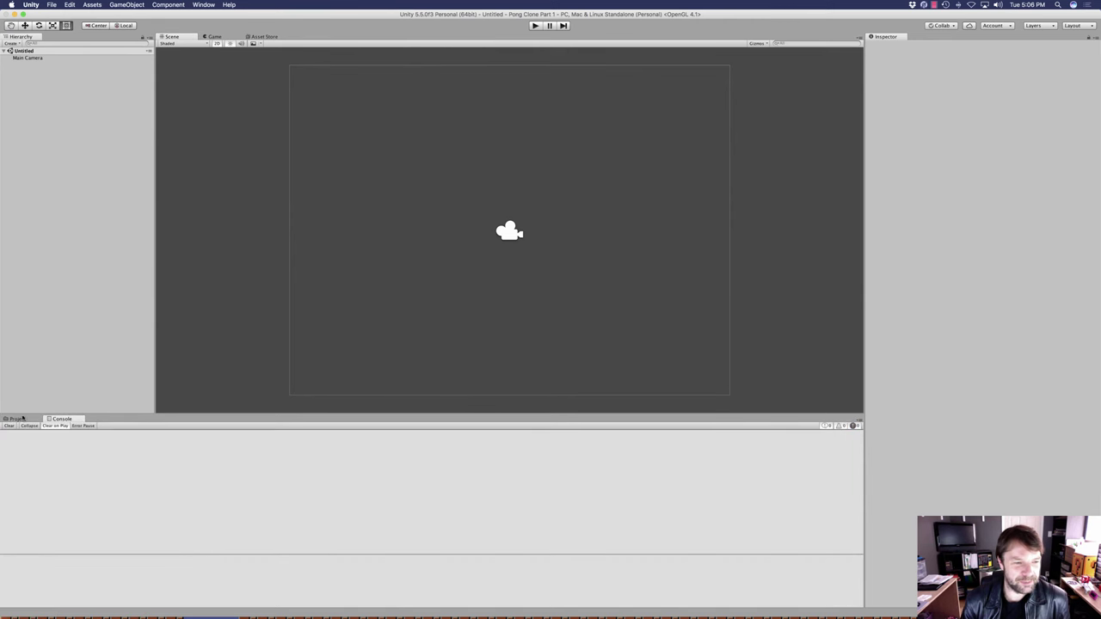
{"action": "left_click", "coordinate": [18, 419]}
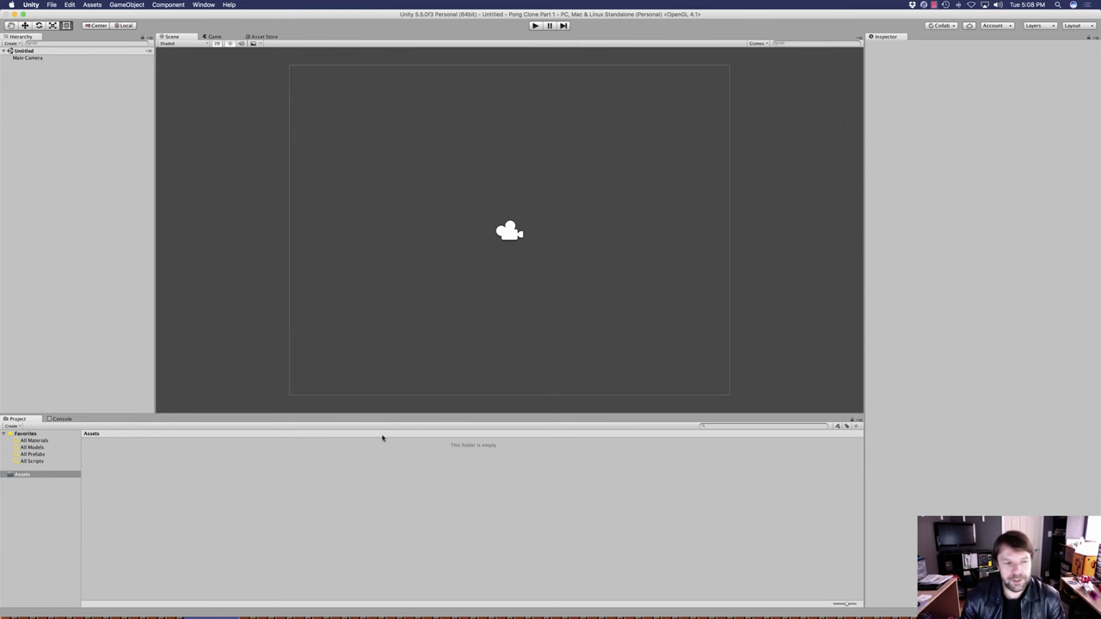
Step: Create Scenes and Fonts folders in Assets
{"action": "right_click", "coordinate": [28, 477]}
{"action": "mouse_move", "coordinate": [86, 463]}
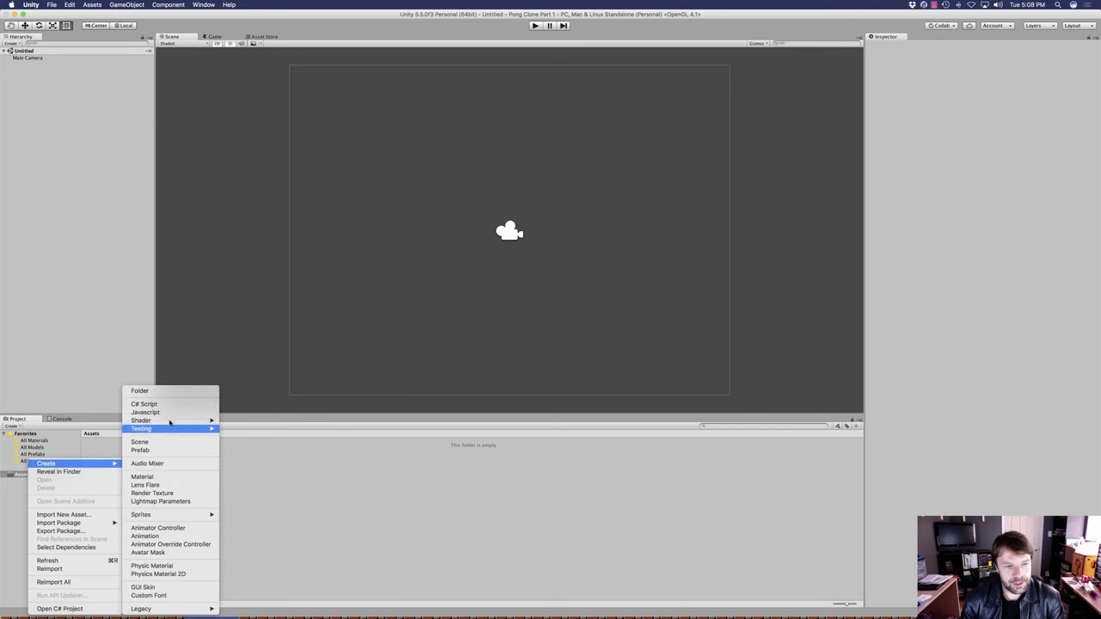
{"action": "left_click", "coordinate": [174, 392]}
{"action": "type", "text": "Sc"}
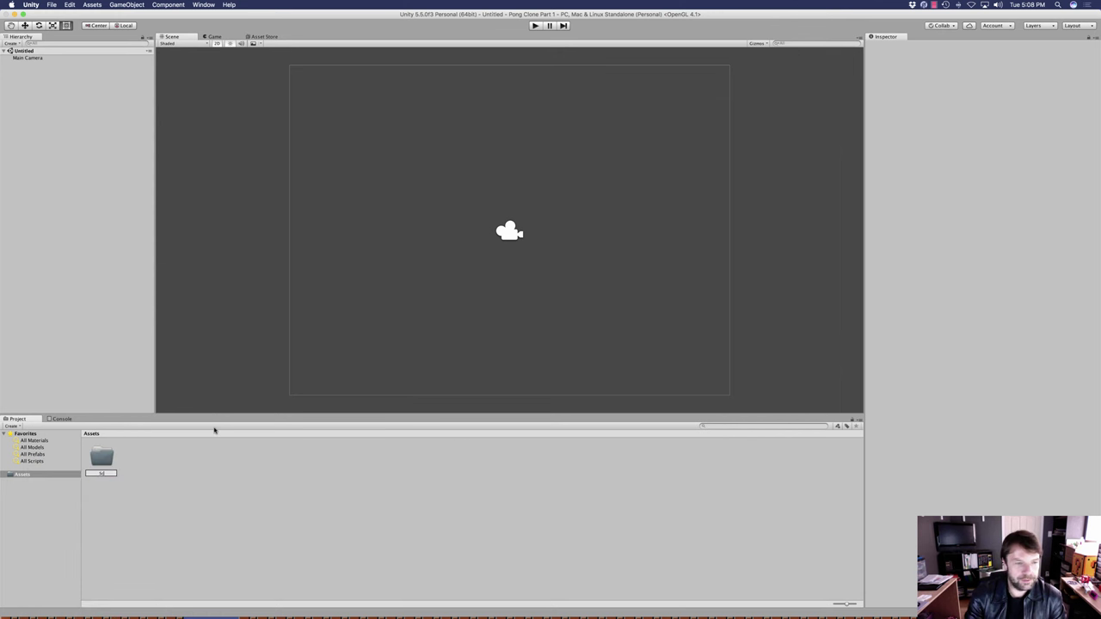
{"action": "type", "text": "enes"}
{"action": "key", "text": "Return"}
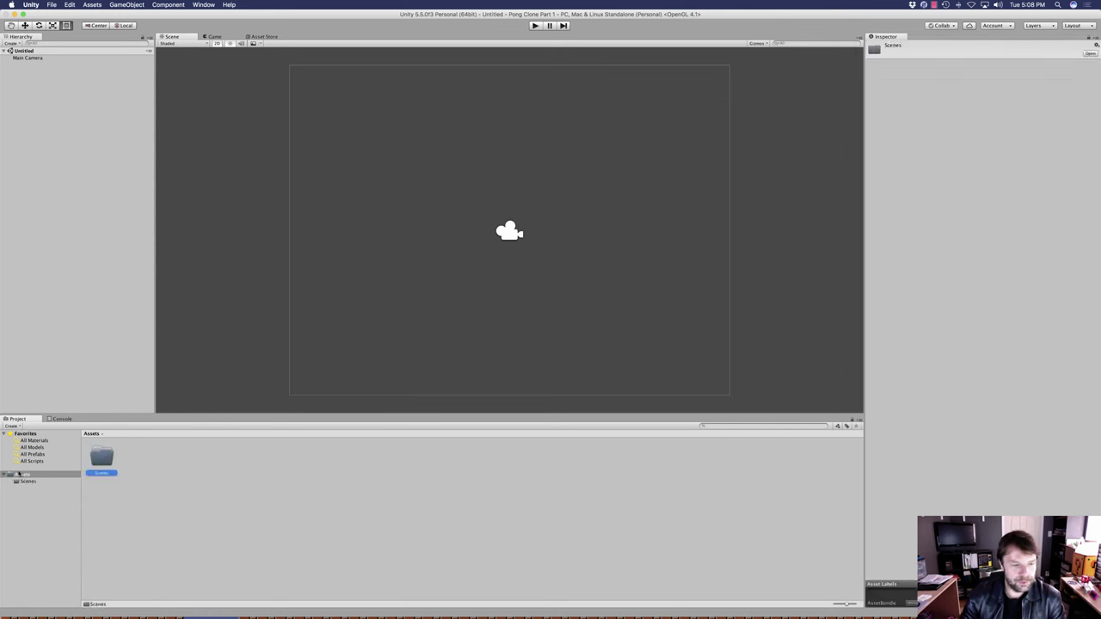
{"action": "right_click", "coordinate": [18, 475]}
{"action": "mouse_move", "coordinate": [86, 463]}
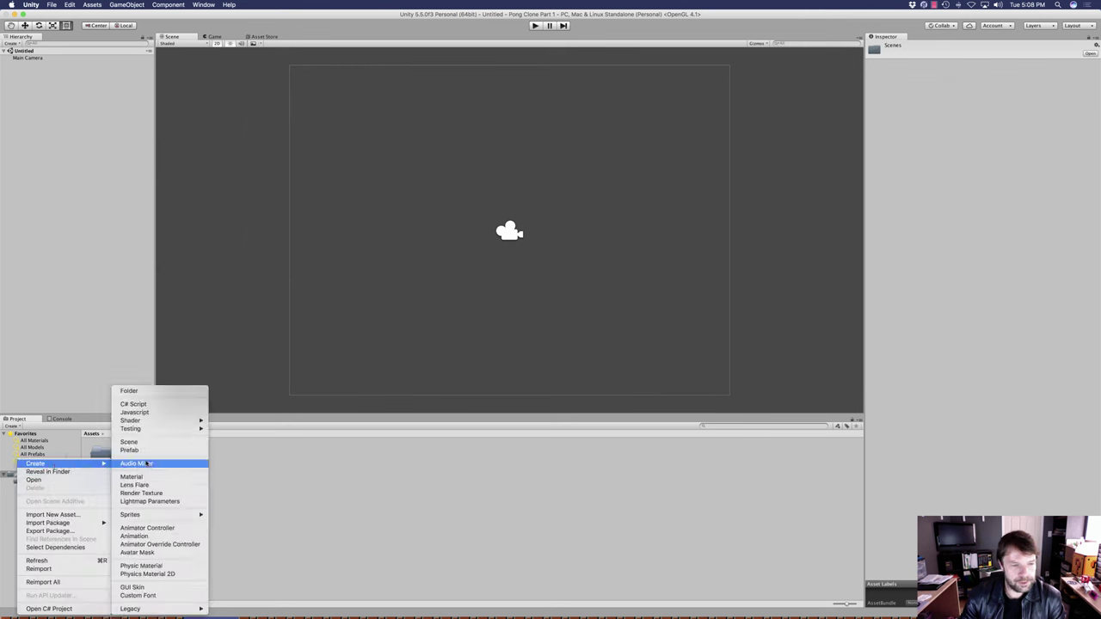
{"action": "left_click", "coordinate": [133, 394]}
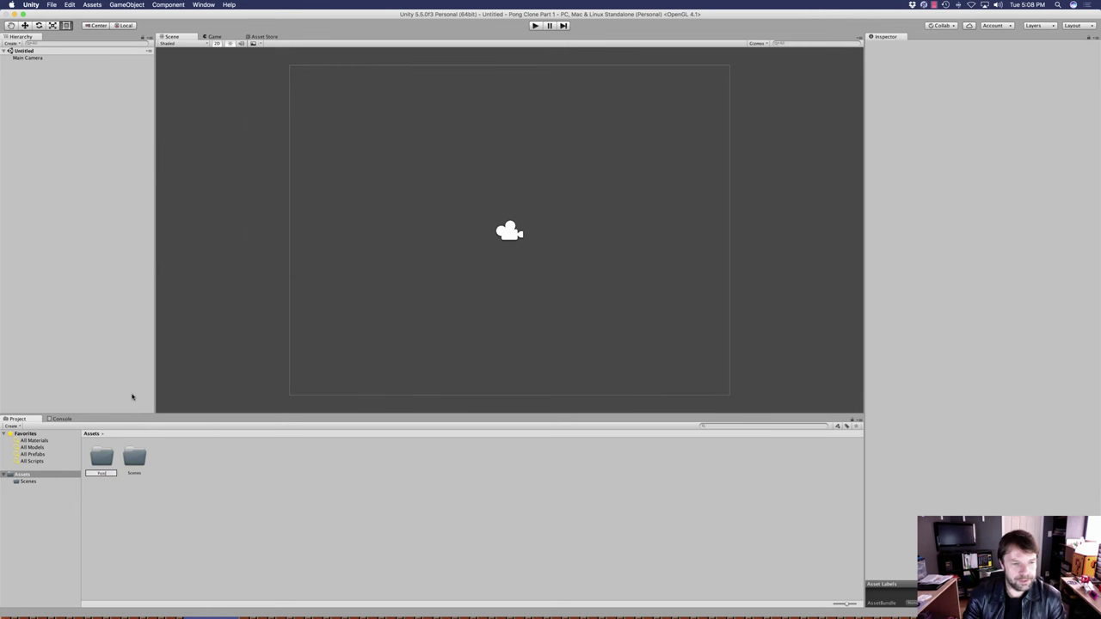
{"action": "type", "text": "Fonts"}
{"action": "key", "text": "Return"}
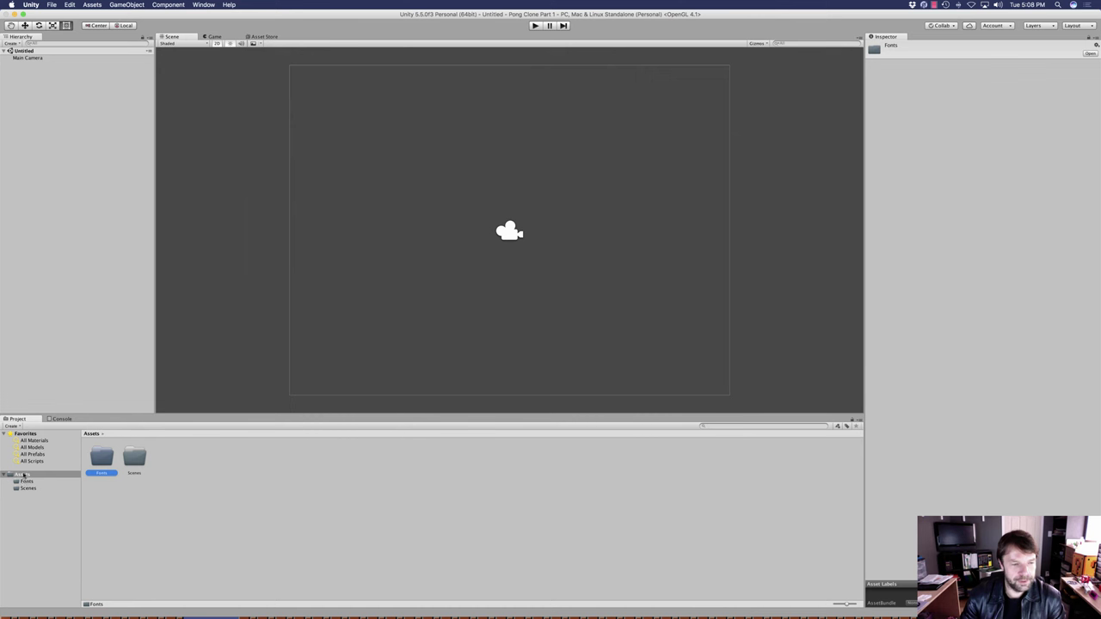
Step: Add Scripts and Graphics folders to Assets
{"action": "right_click", "coordinate": [29, 475]}
{"action": "mouse_move", "coordinate": [51, 464]}
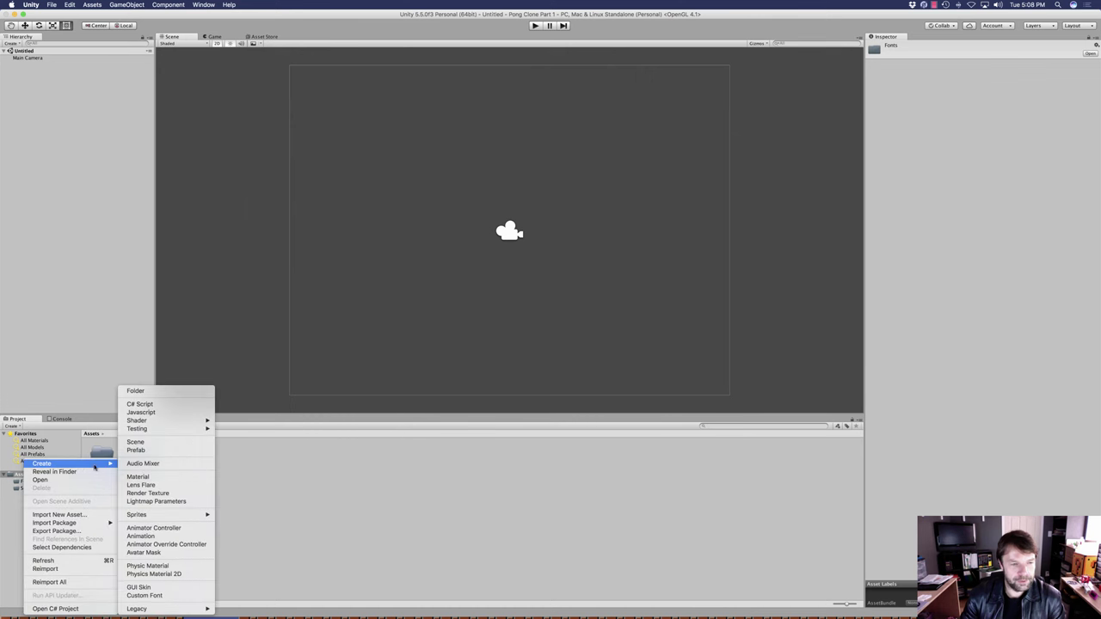
{"action": "left_click", "coordinate": [148, 397]}
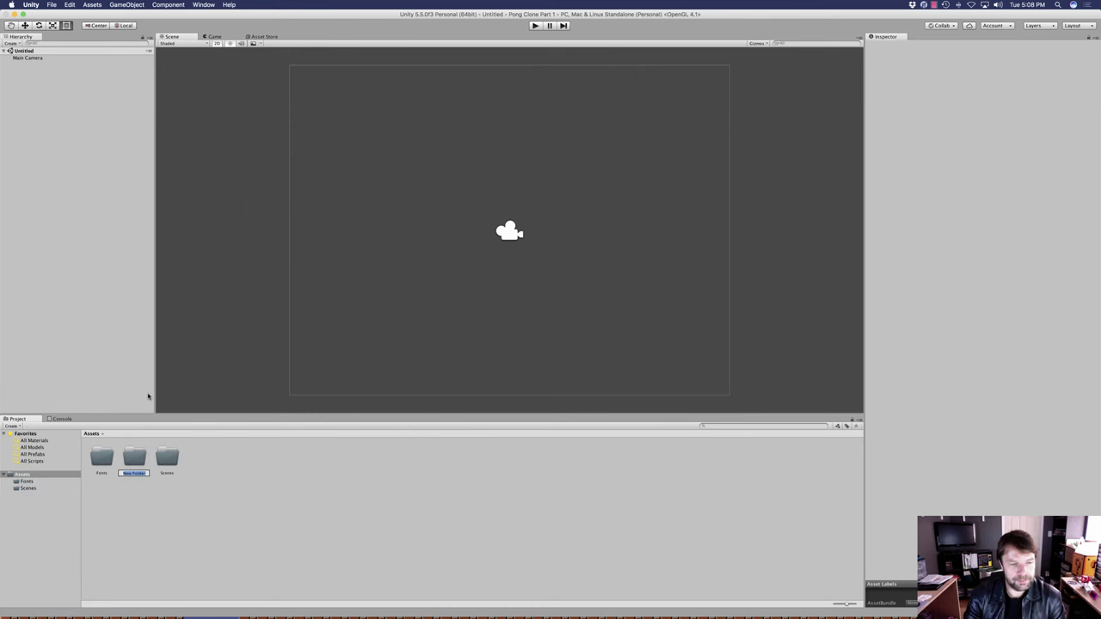
{"action": "type", "text": "Scripts"}
{"action": "key", "text": "Return"}
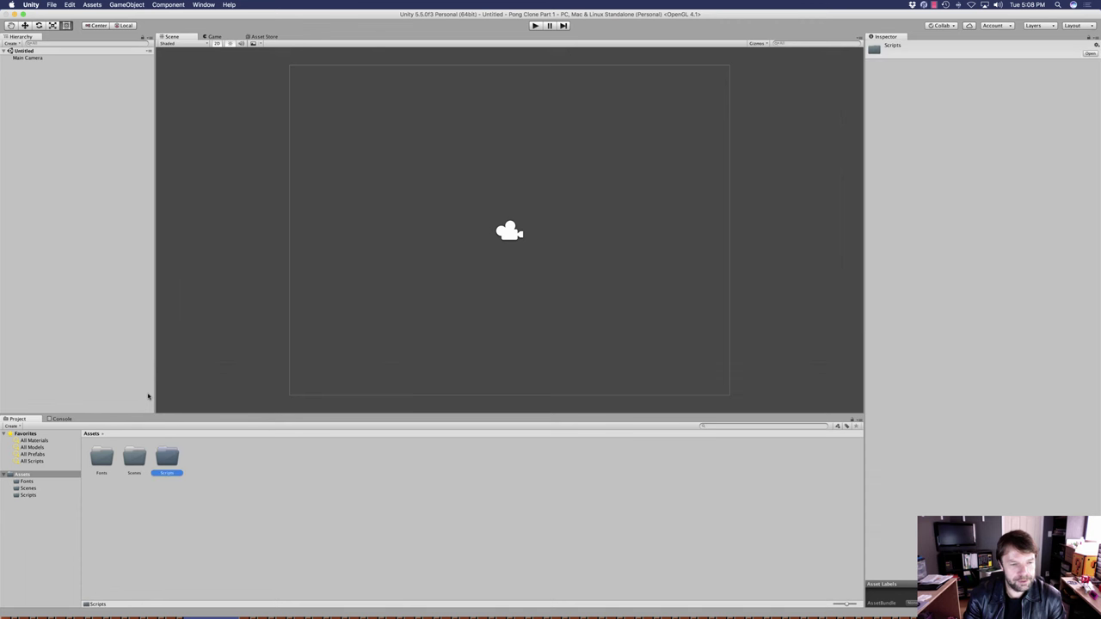
{"action": "right_click", "coordinate": [22, 469]}
{"action": "mouse_move", "coordinate": [52, 464]}
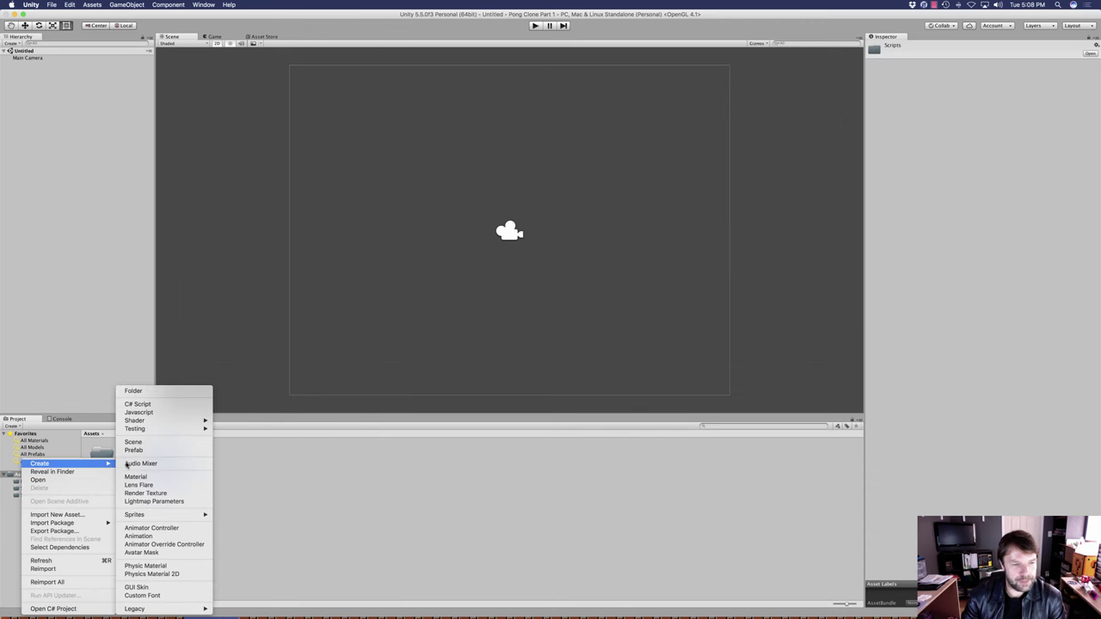
{"action": "left_click", "coordinate": [155, 392]}
{"action": "type", "text": "Graphics"}
{"action": "key", "text": "Return"}
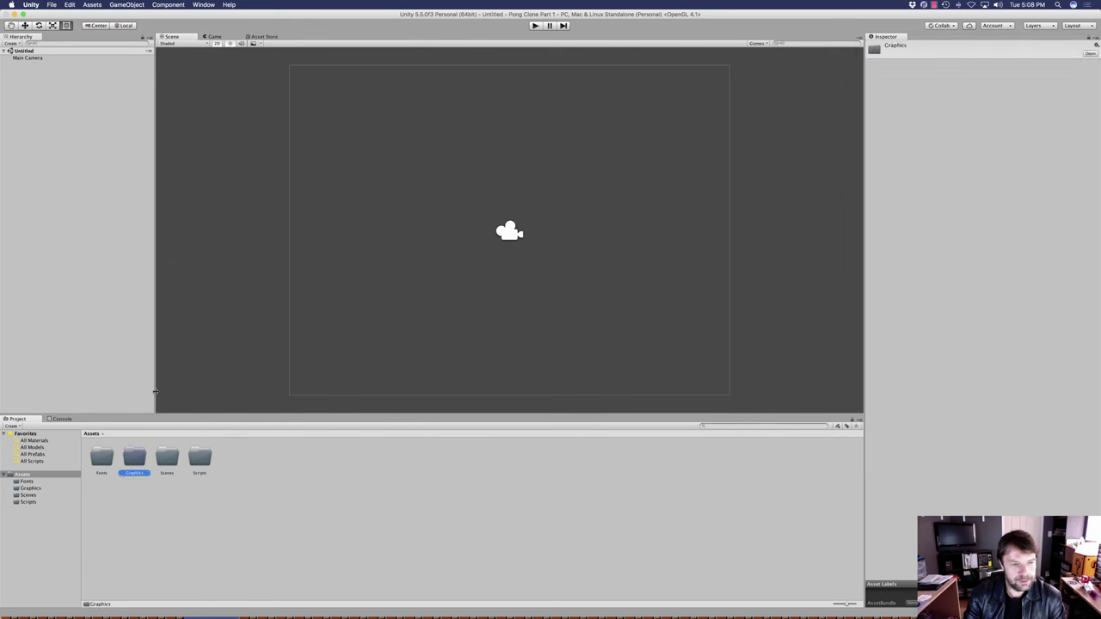
Step: Create a Resources folder in Assets with a Prefabs folder inside it
{"action": "right_click", "coordinate": [18, 480]}
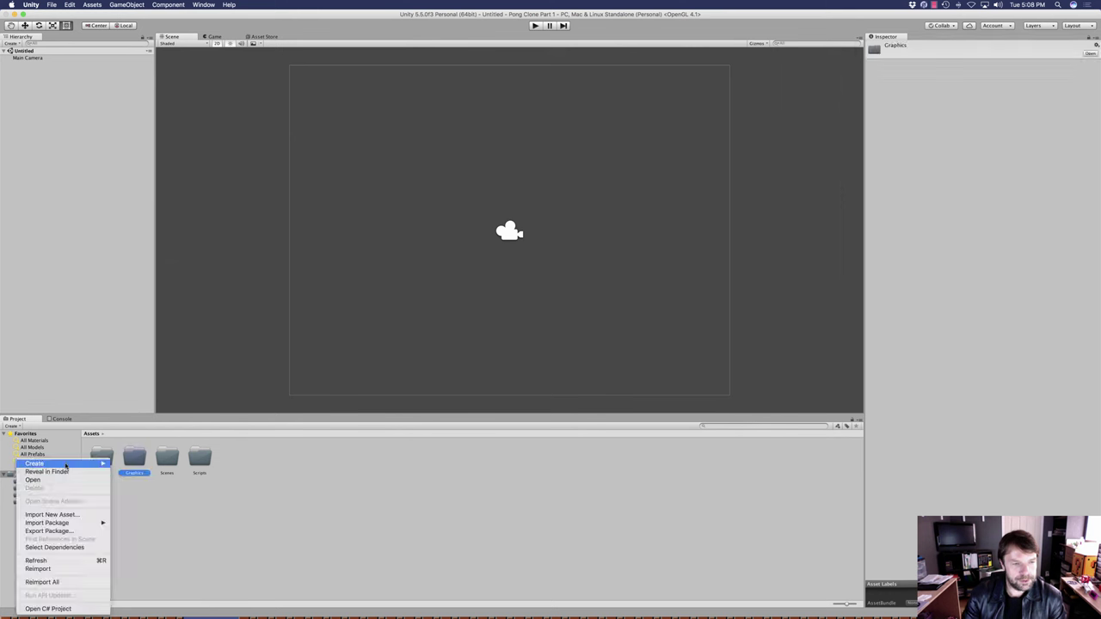
{"action": "mouse_move", "coordinate": [77, 465]}
{"action": "left_click", "coordinate": [152, 393]}
{"action": "type", "text": "Basourc"}
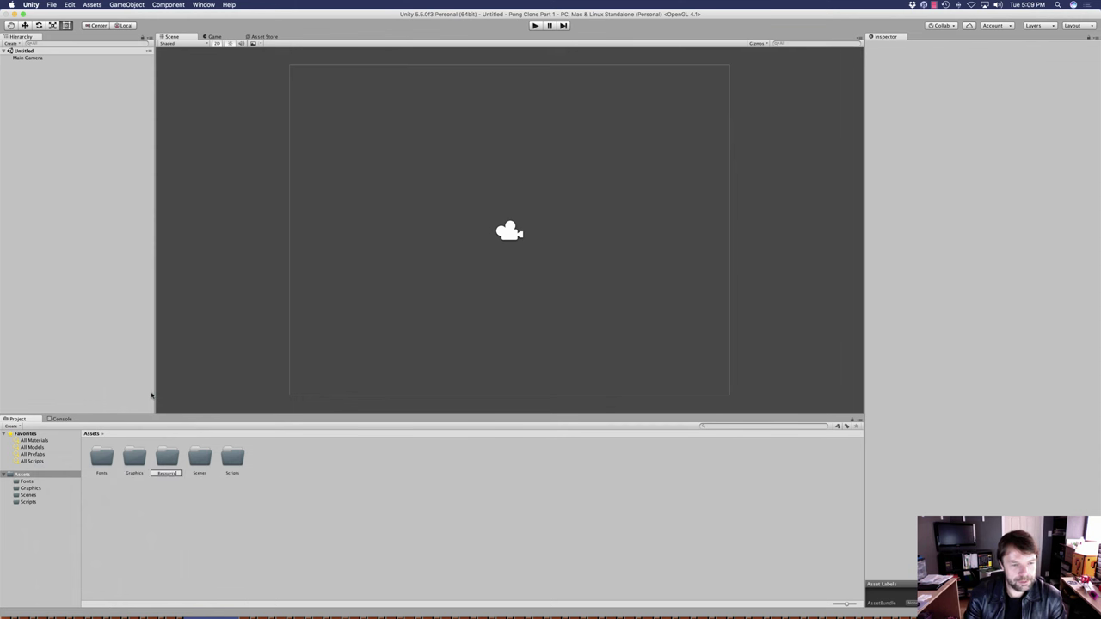
{"action": "key", "text": "Return"}
{"action": "left_click", "coordinate": [33, 495]}
{"action": "right_click", "coordinate": [128, 484]}
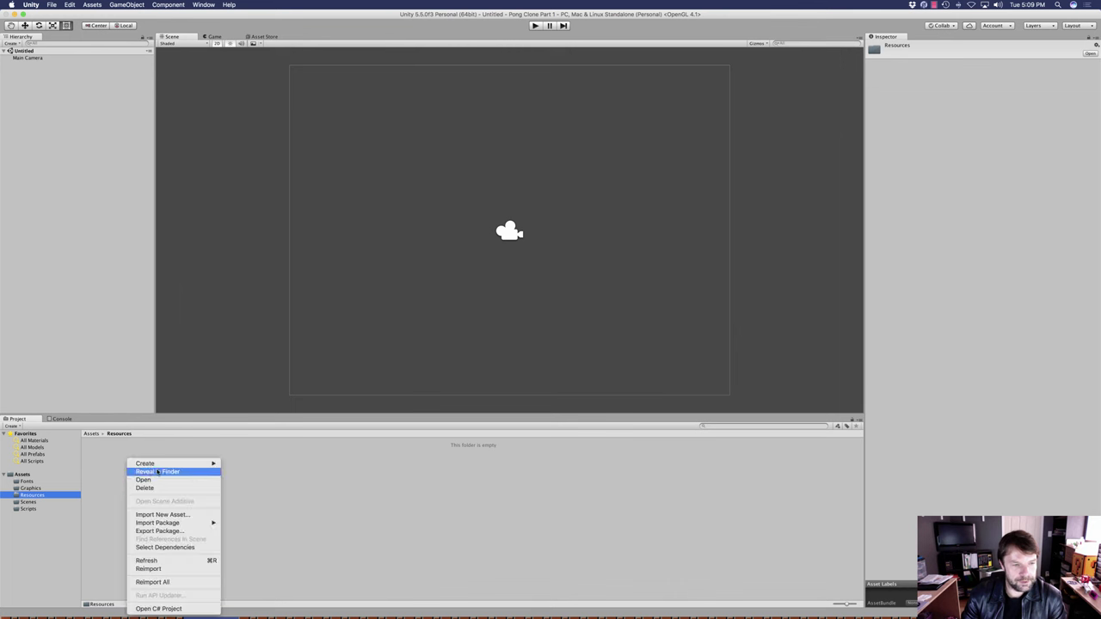
{"action": "mouse_move", "coordinate": [172, 464]}
{"action": "left_click", "coordinate": [275, 390]}
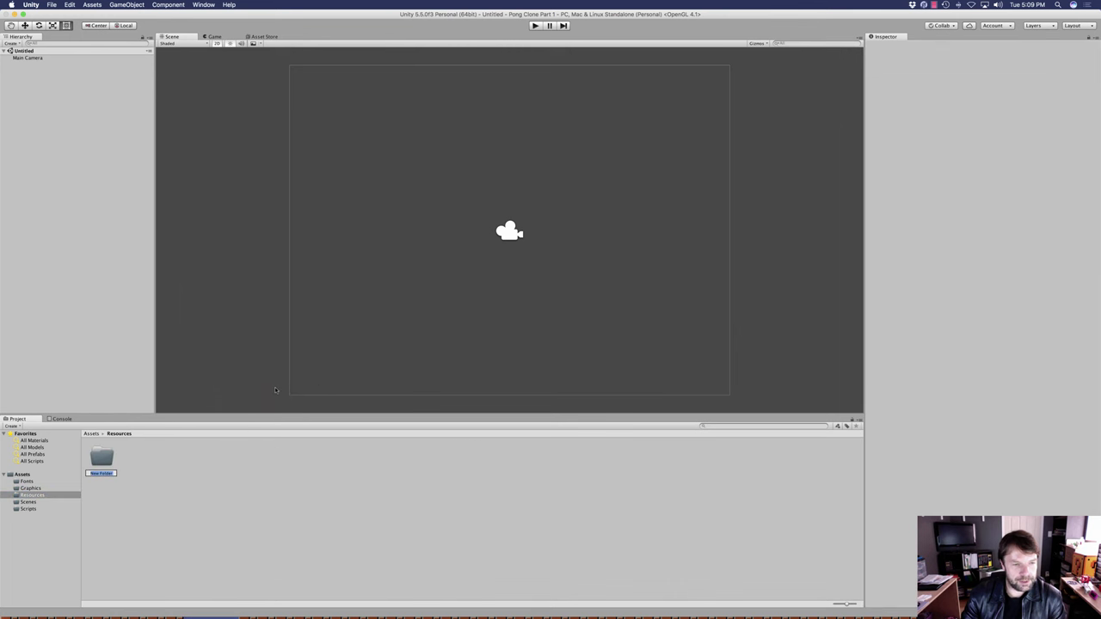
{"action": "type", "text": "M"}
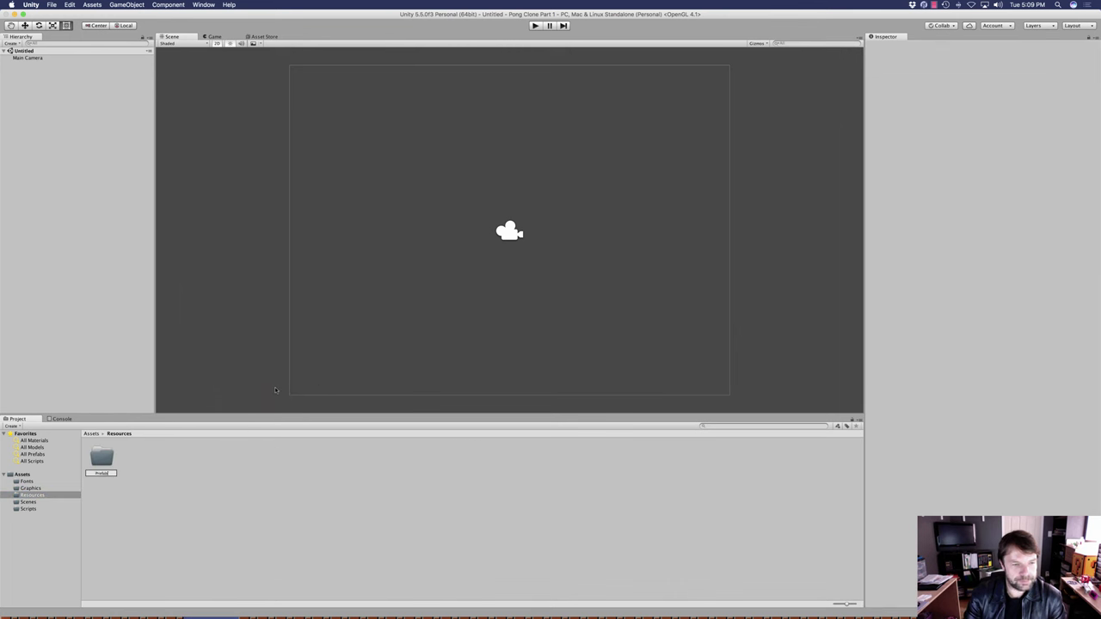
{"action": "key", "text": "Return"}
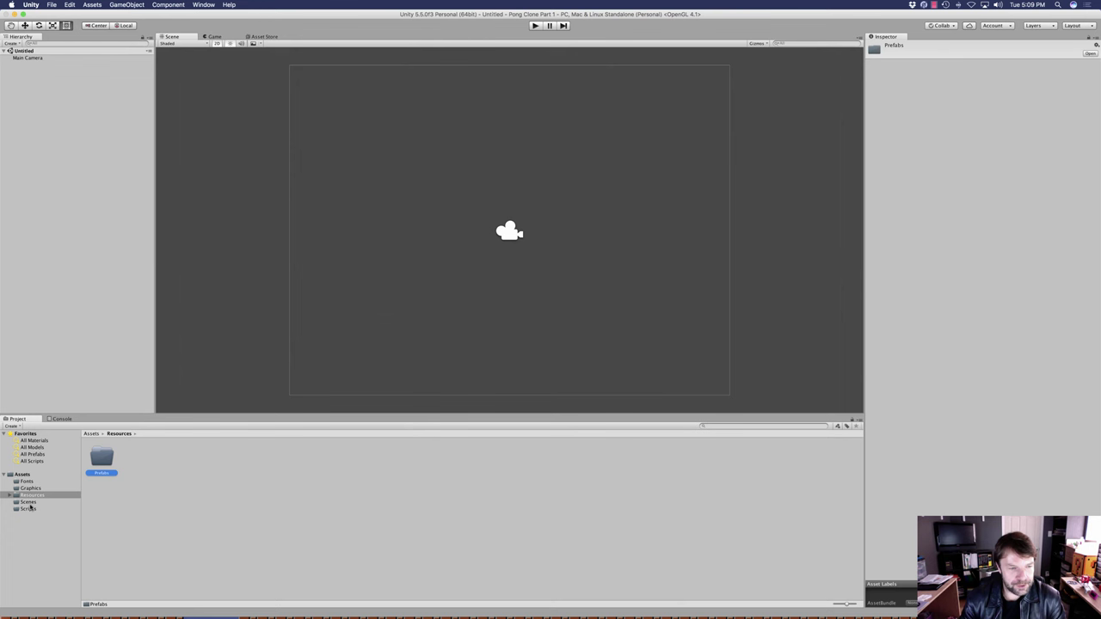
Step: Create a Ball C# script in the Scripts folder
{"action": "left_click", "coordinate": [33, 509]}
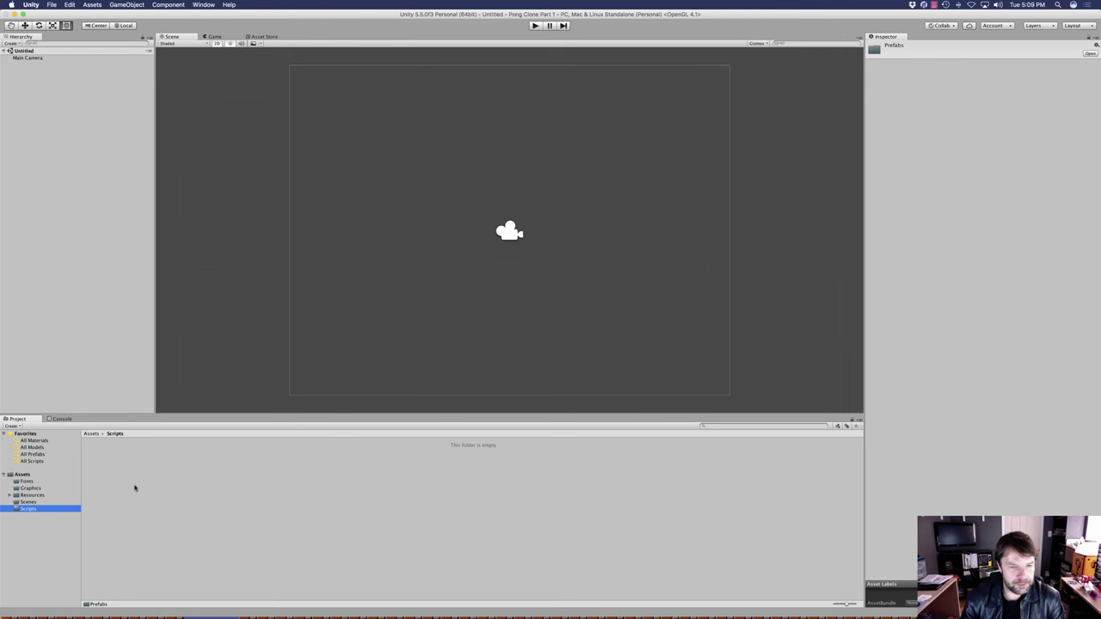
{"action": "right_click", "coordinate": [135, 477]}
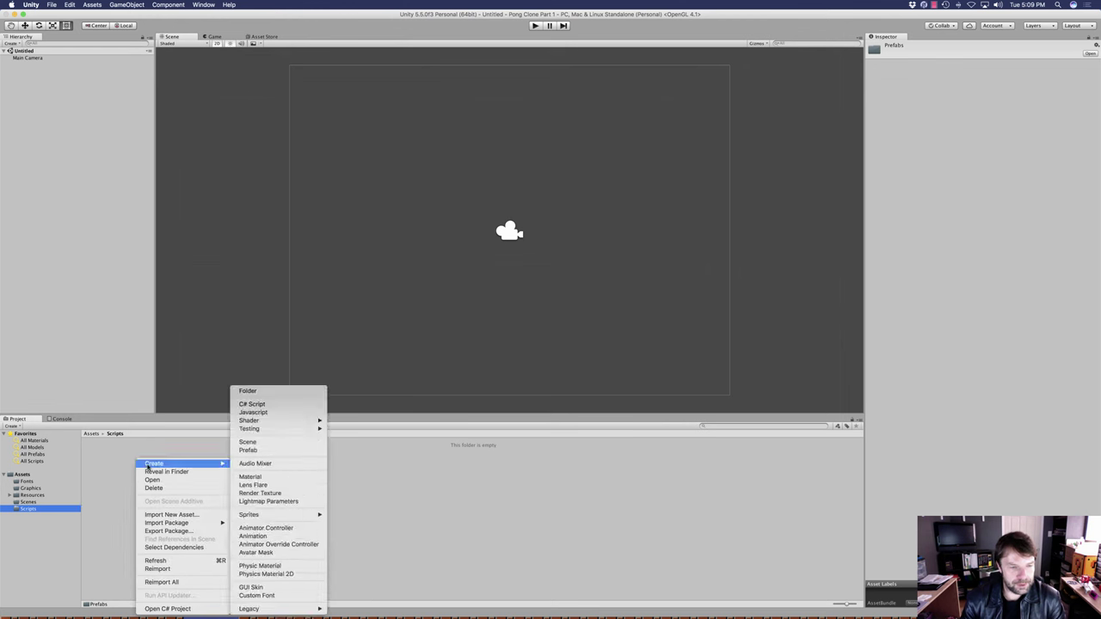
{"action": "mouse_move", "coordinate": [163, 469]}
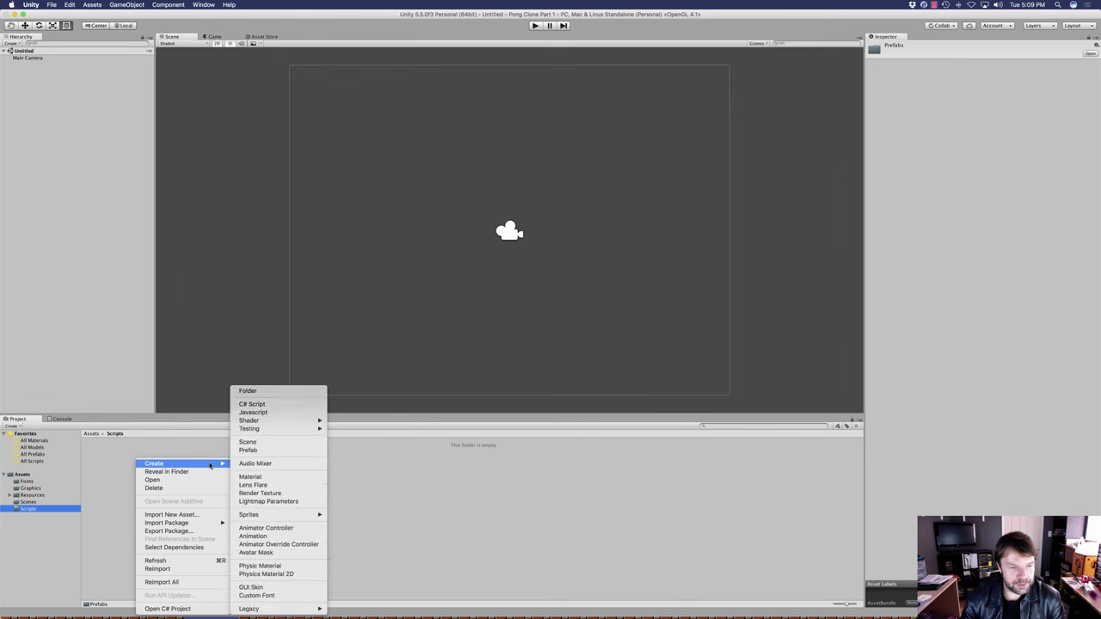
{"action": "left_click", "coordinate": [289, 407]}
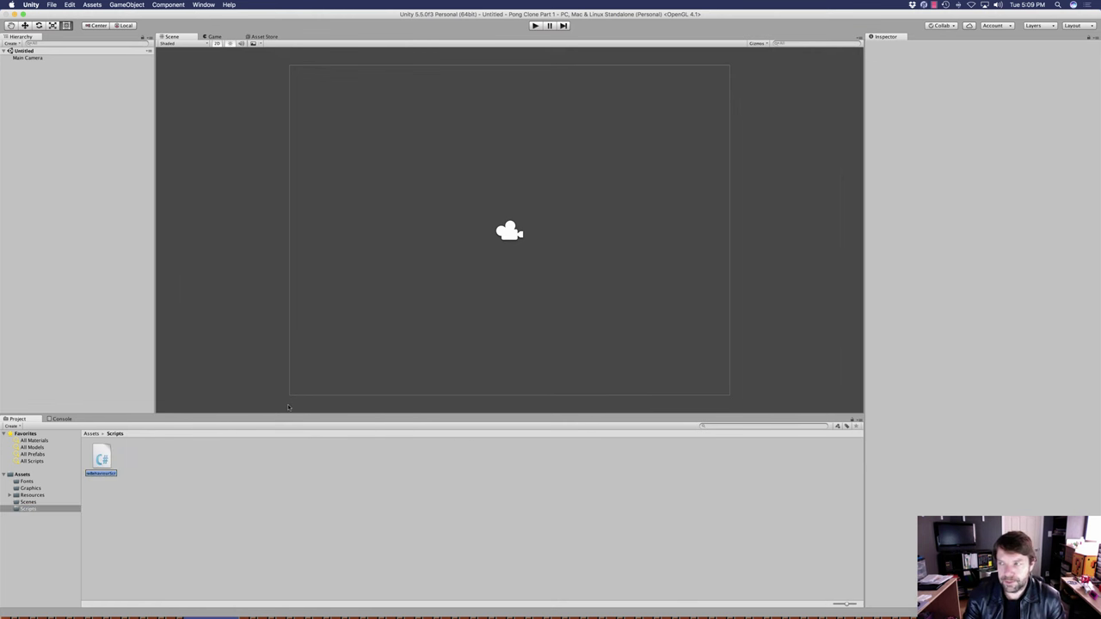
{"action": "type", "text": "Ball"}
{"action": "key", "text": "Return"}
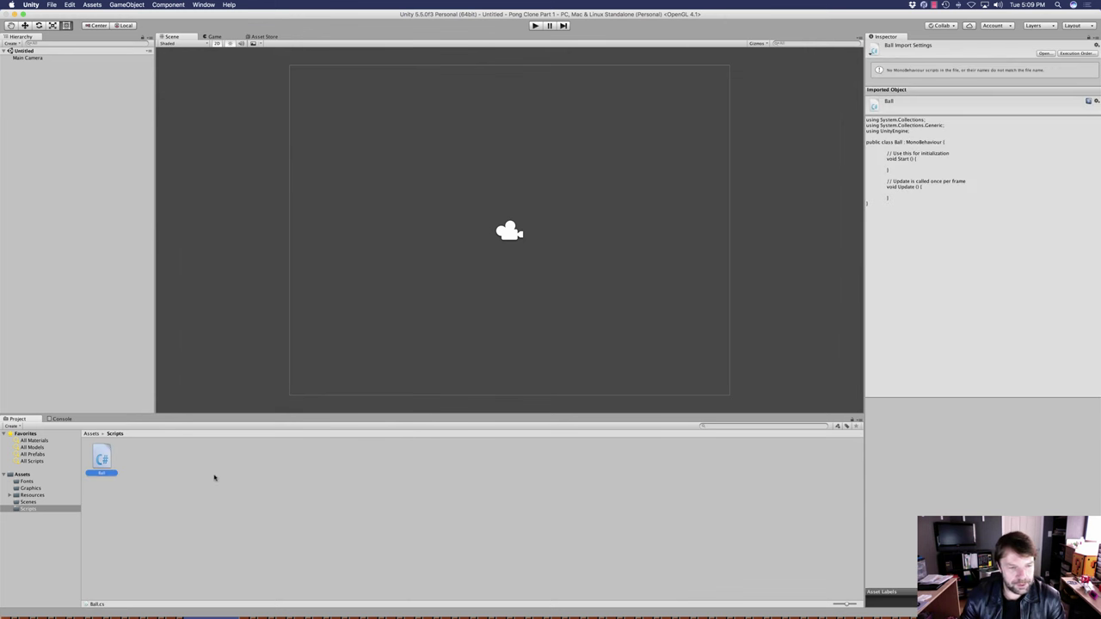
Step: Add a Player C# script to Scripts
{"action": "right_click", "coordinate": [216, 474]}
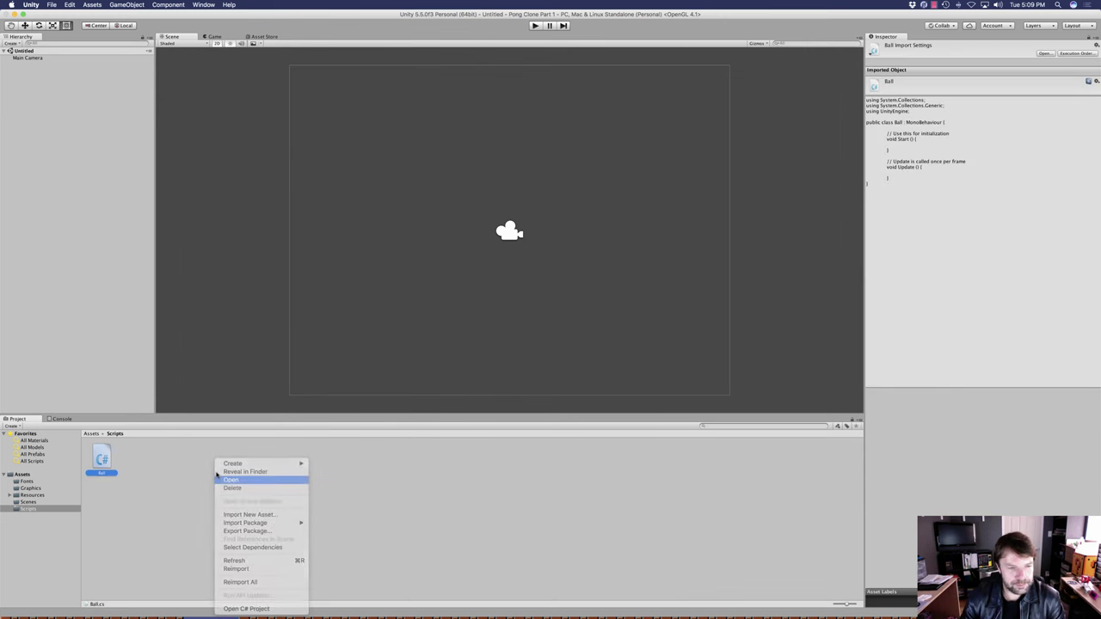
{"action": "key", "text": "Escape"}
{"action": "right_click", "coordinate": [179, 459]}
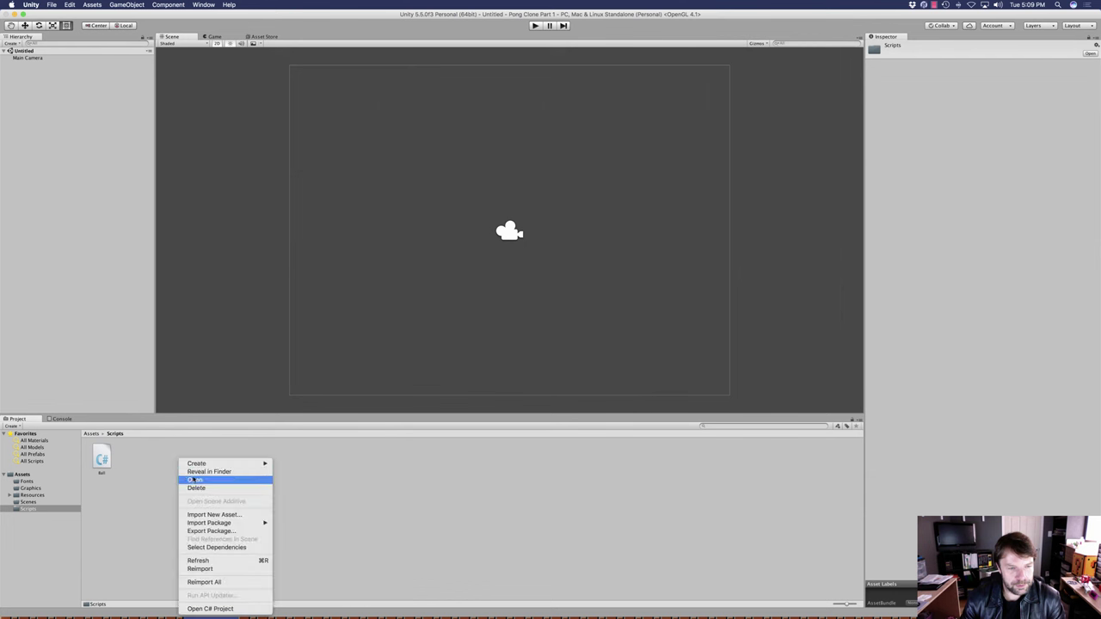
{"action": "mouse_move", "coordinate": [215, 463]}
{"action": "mouse_move", "coordinate": [320, 424]}
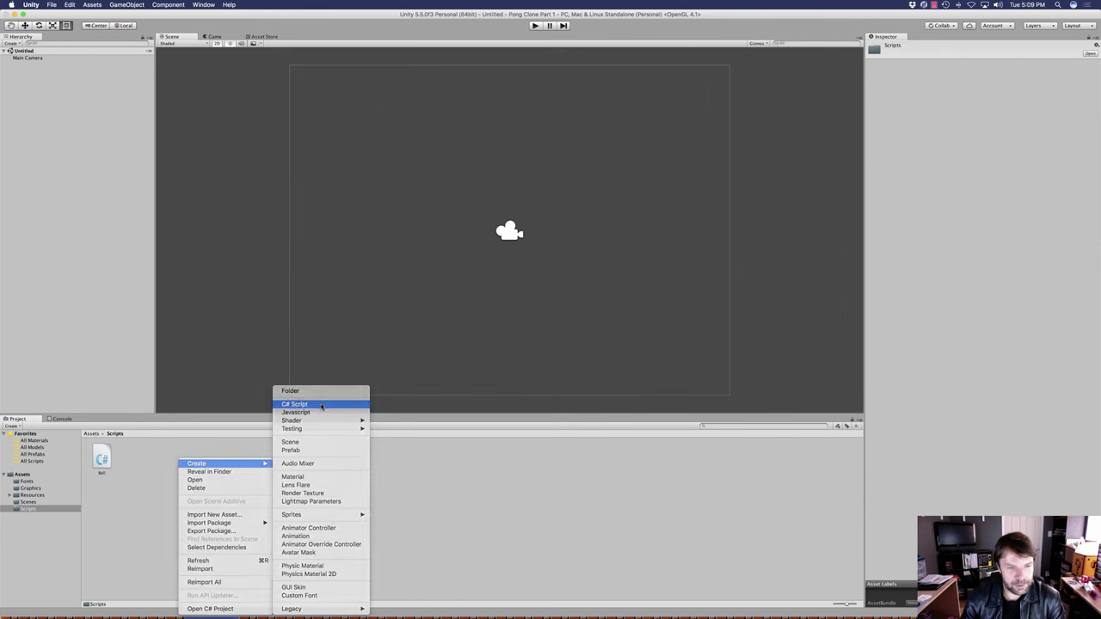
{"action": "left_click", "coordinate": [310, 404]}
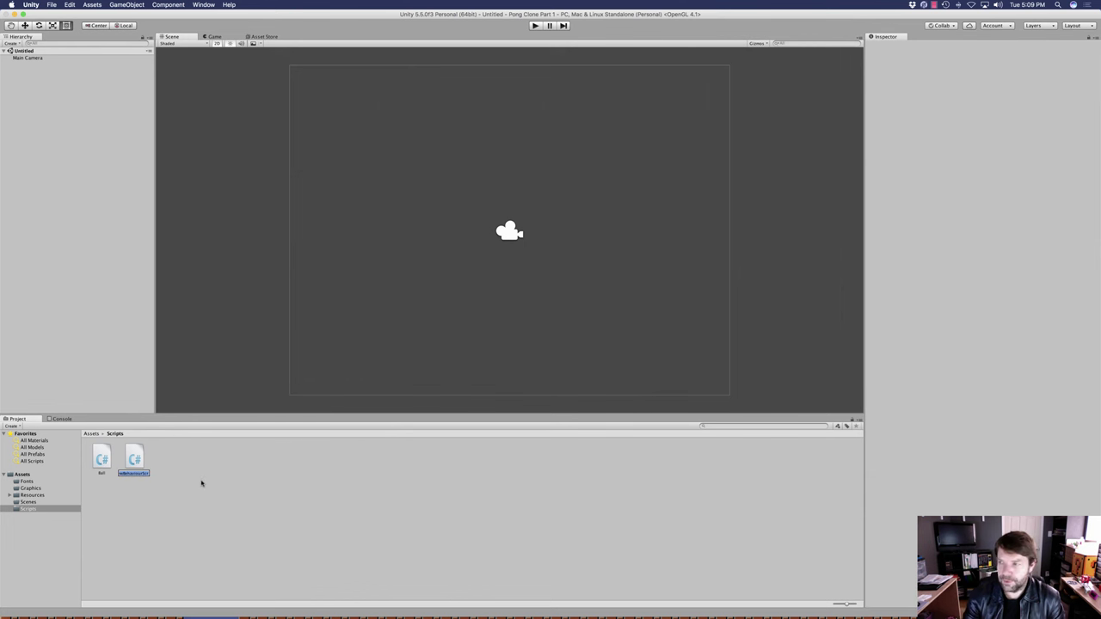
{"action": "type", "text": "Player"}
{"action": "key", "text": "Return"}
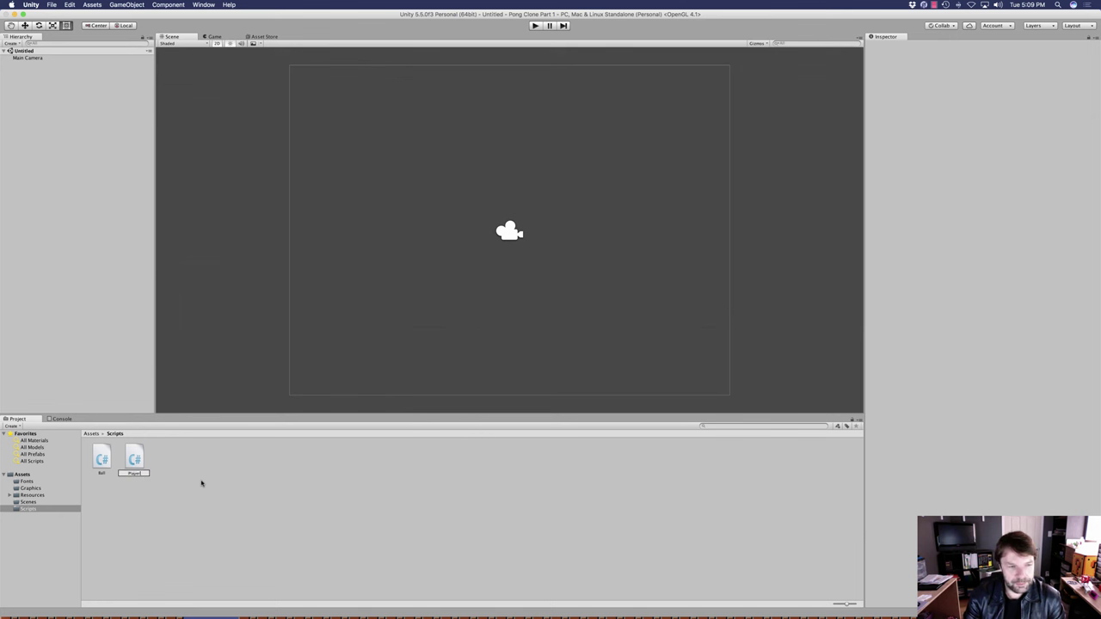
Step: Delete the accidentally created New Folder from Scripts
{"action": "right_click", "coordinate": [203, 460]}
{"action": "mouse_move", "coordinate": [225, 464]}
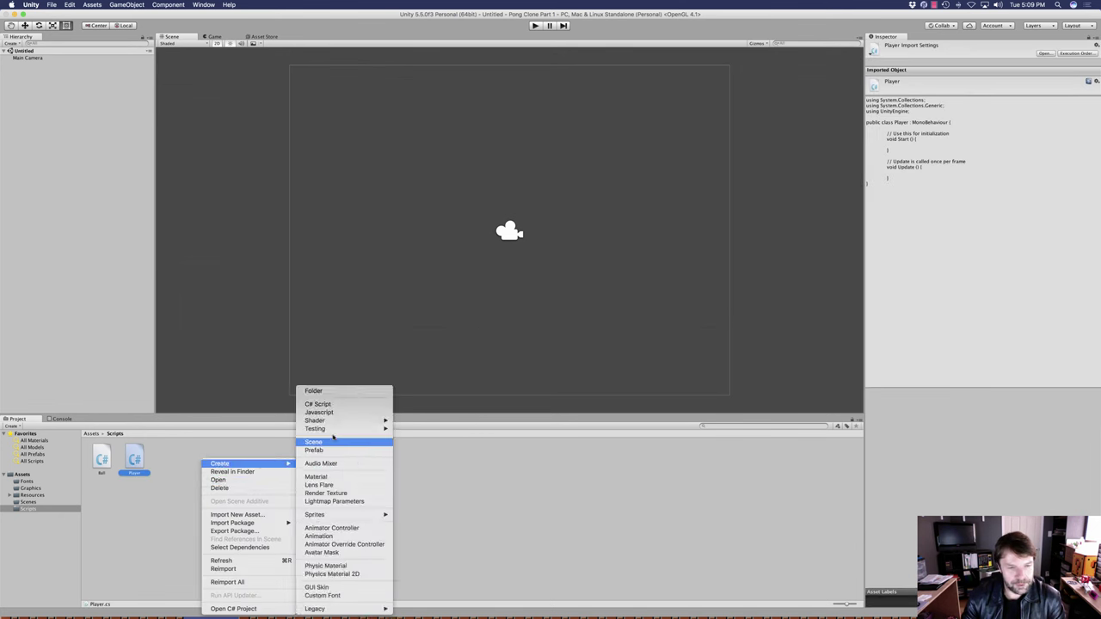
{"action": "left_click", "coordinate": [333, 392]}
{"action": "right_click", "coordinate": [143, 464]}
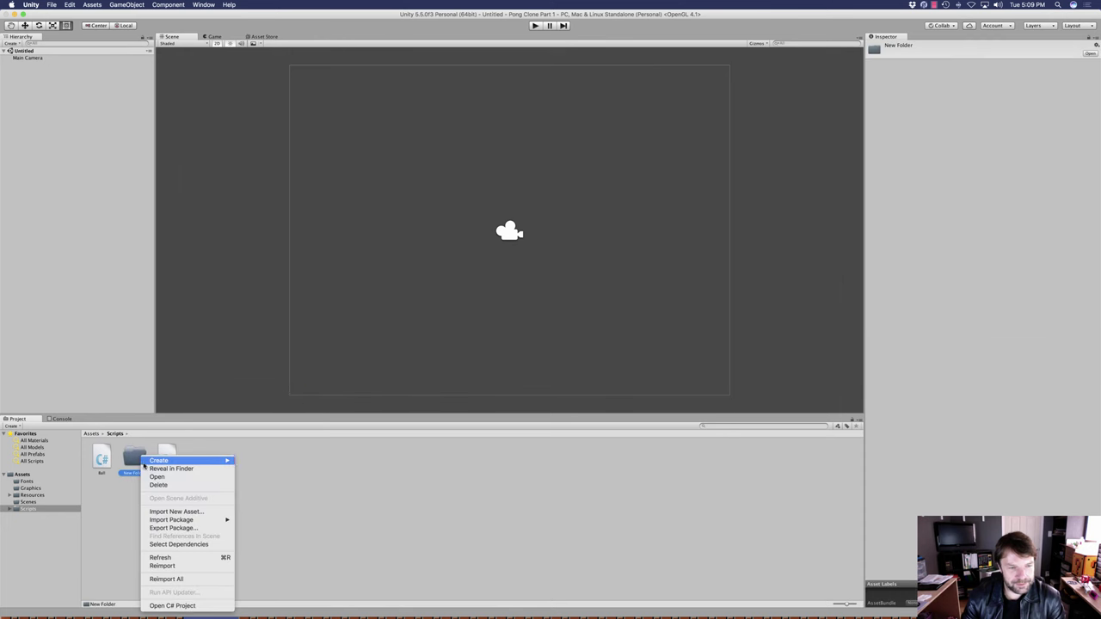
{"action": "left_click", "coordinate": [209, 484]}
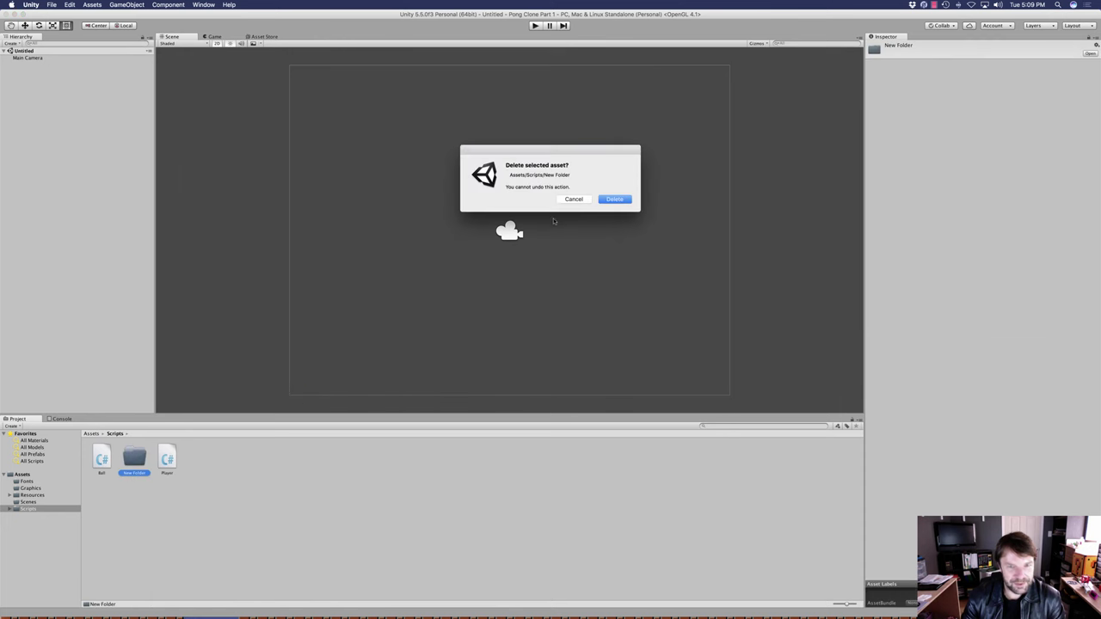
{"action": "left_click", "coordinate": [614, 199]}
Step: Add Computer and Game C# scripts to Scripts
{"action": "right_click", "coordinate": [172, 462]}
{"action": "mouse_move", "coordinate": [215, 464]}
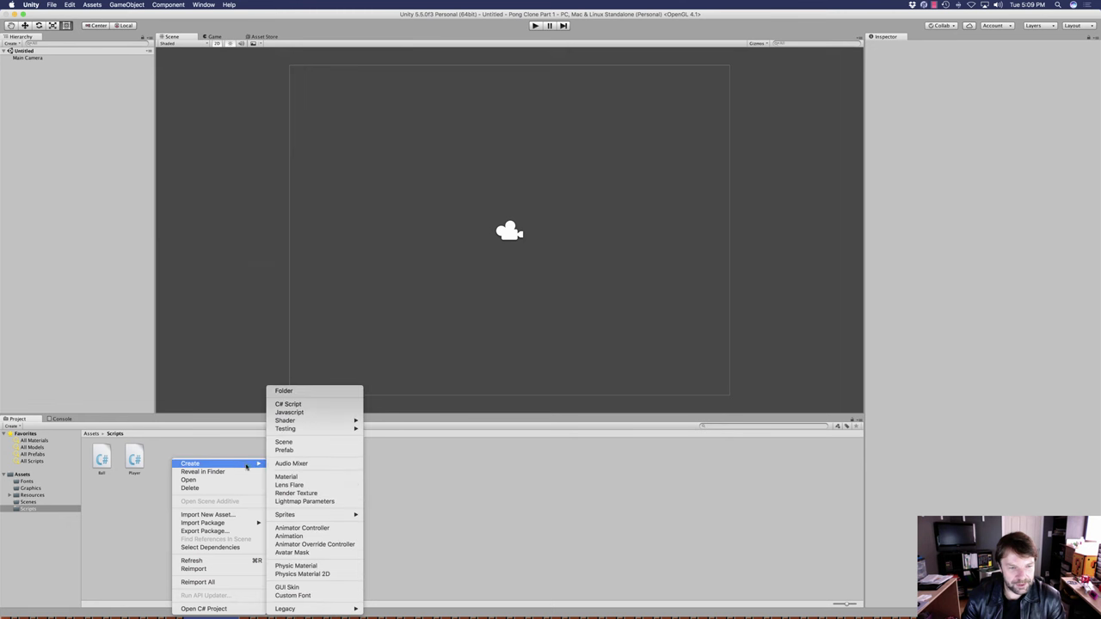
{"action": "left_click", "coordinate": [302, 403]}
{"action": "type", "text": "Conputer"}
{"action": "key", "text": "Return"}
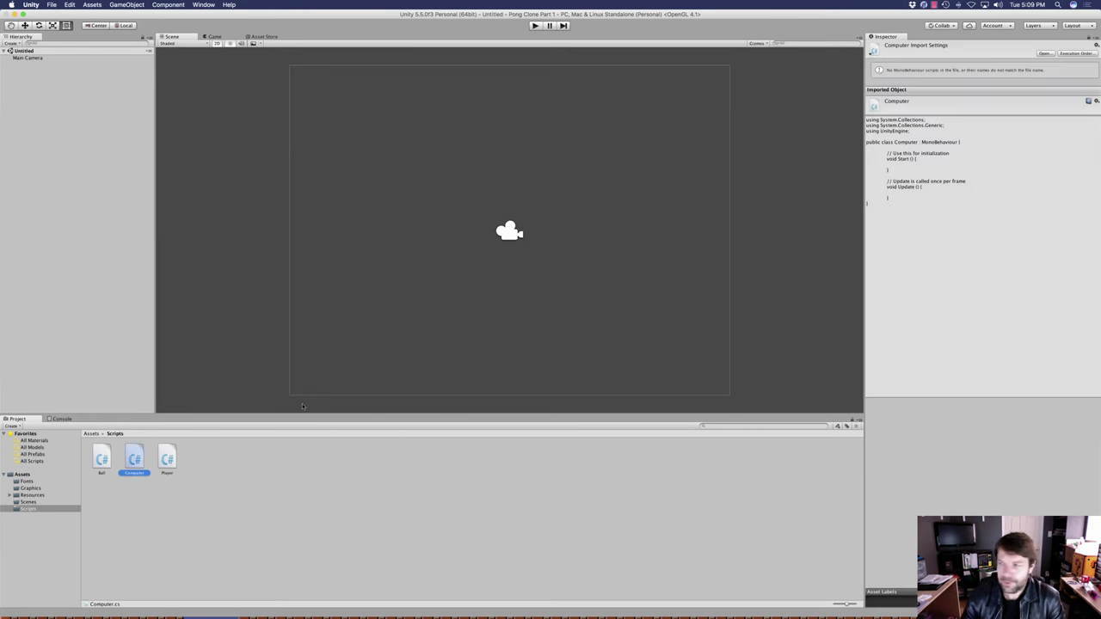
{"action": "right_click", "coordinate": [322, 479]}
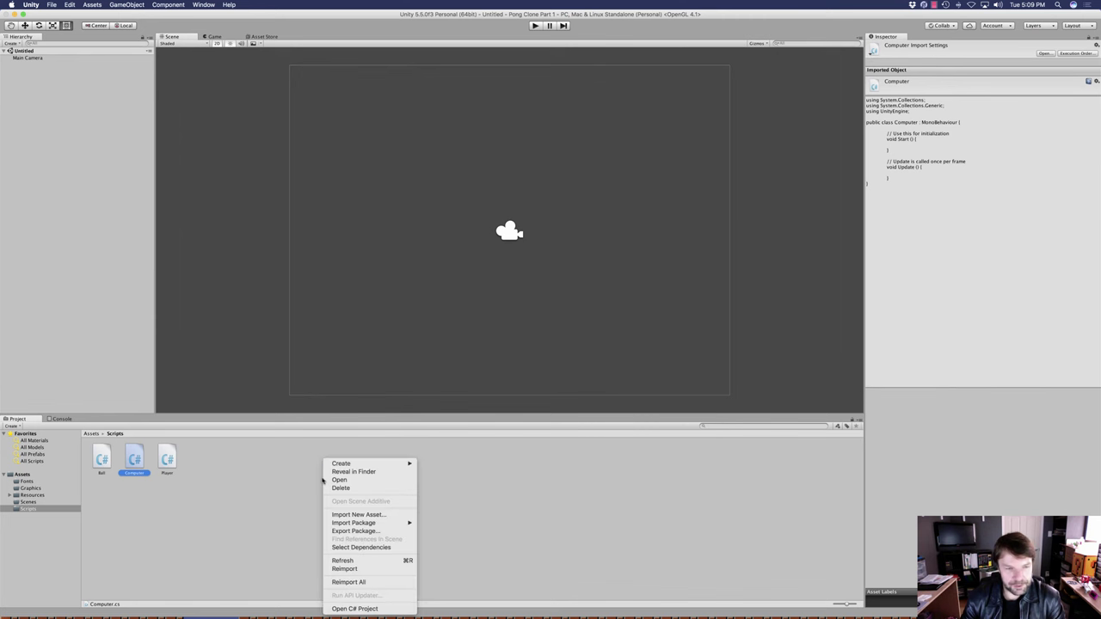
{"action": "mouse_move", "coordinate": [376, 465]}
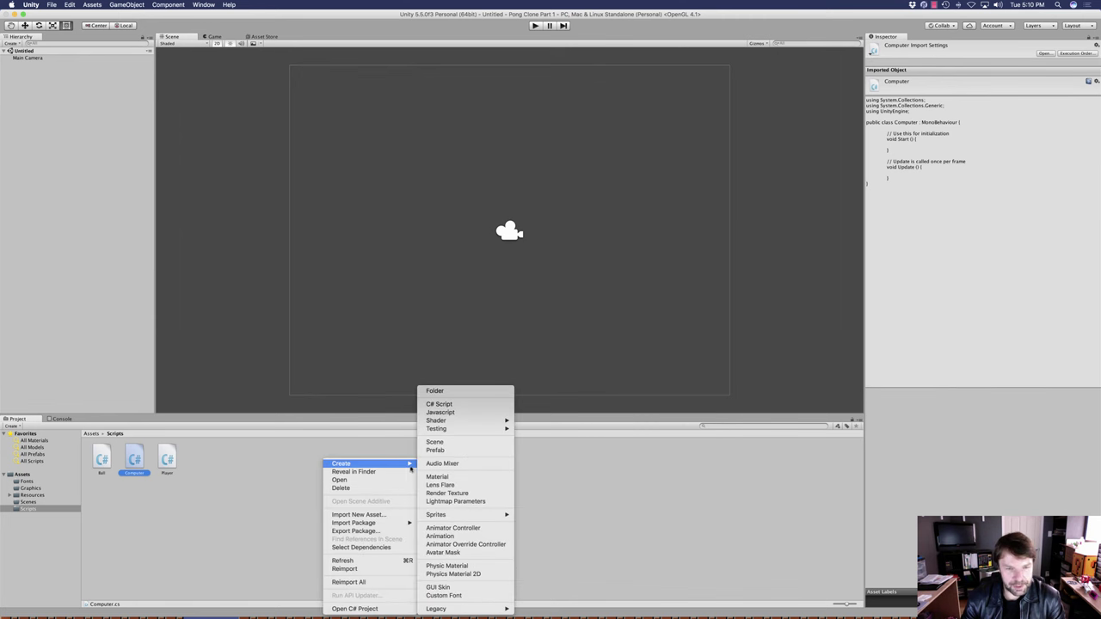
{"action": "left_click", "coordinate": [473, 406]}
{"action": "type", "text": "Game"}
{"action": "key", "text": "Return"}
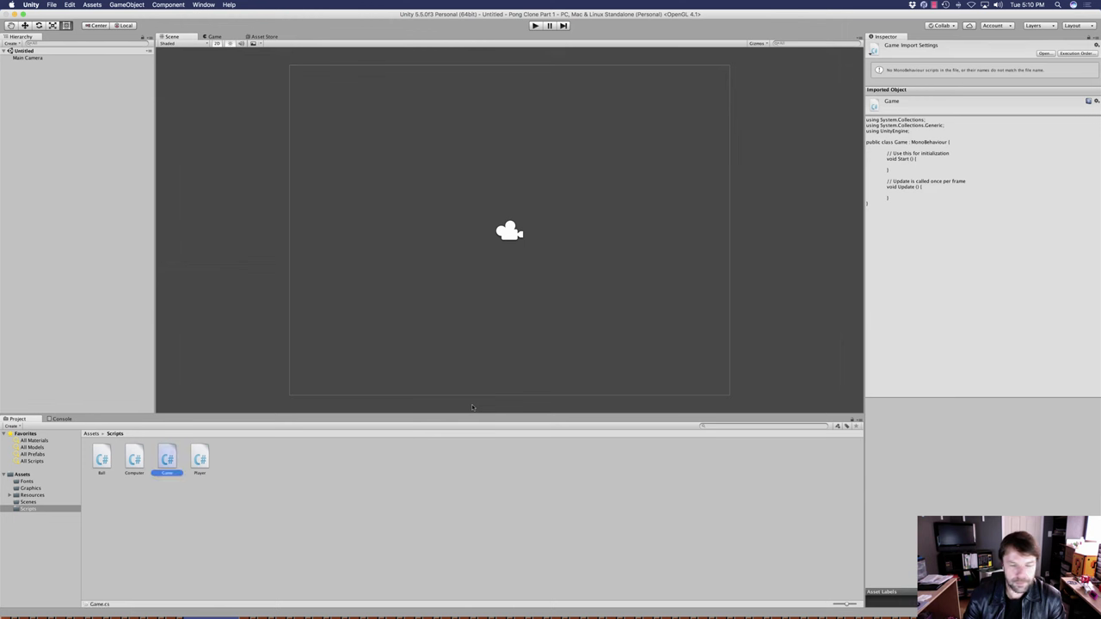
Step: Add a Hud C# script to Scripts
{"action": "right_click", "coordinate": [297, 479]}
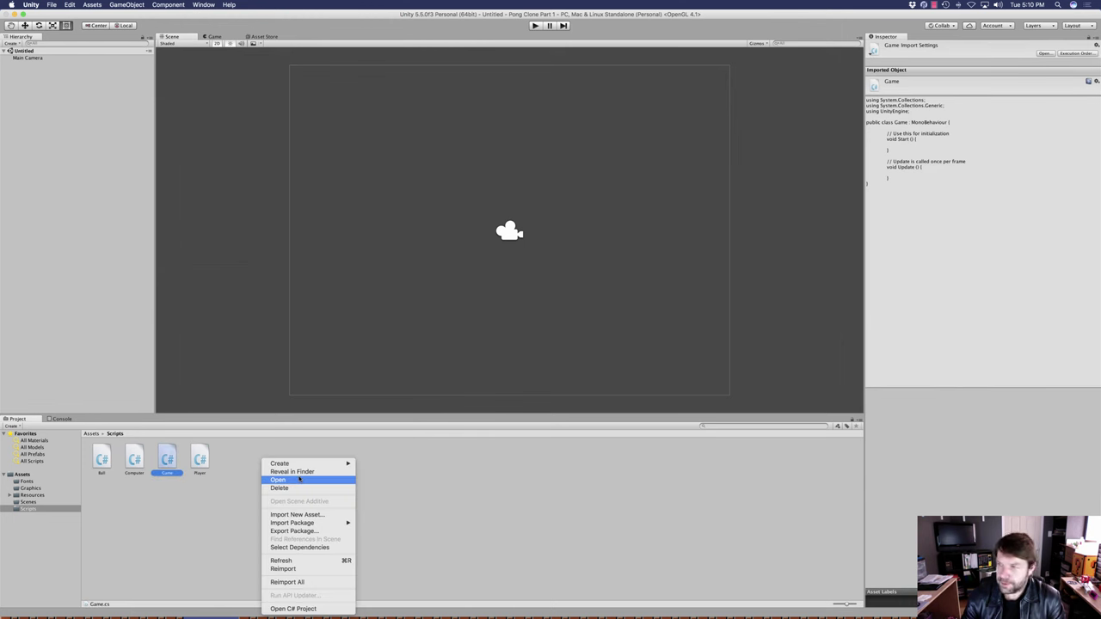
{"action": "left_click", "coordinate": [299, 479]}
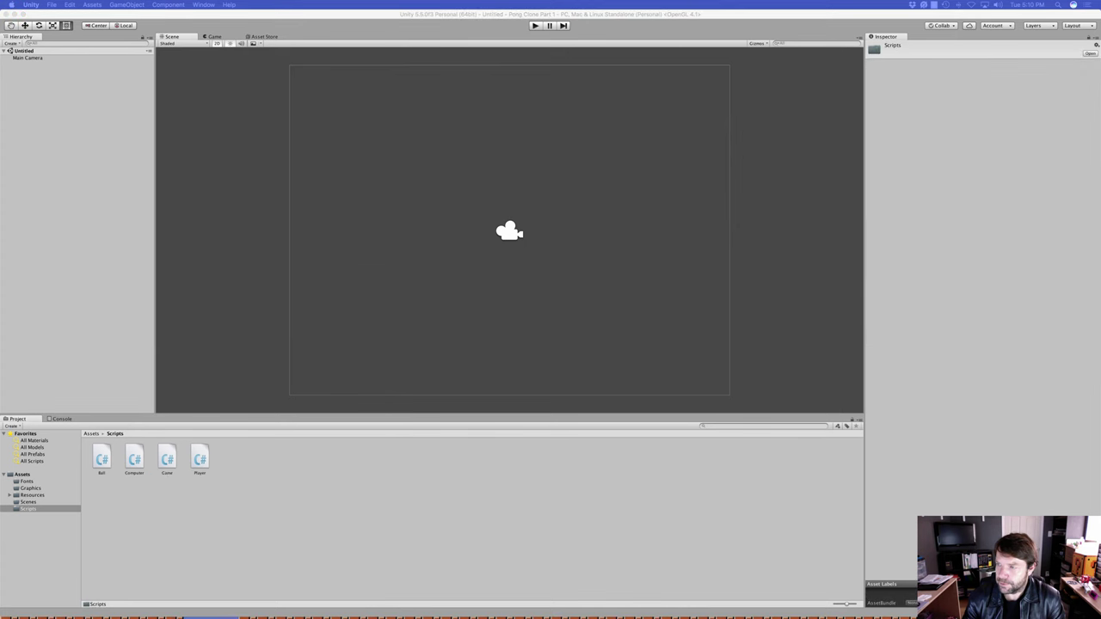
{"action": "right_click", "coordinate": [525, 446]}
{"action": "mouse_move", "coordinate": [567, 449]}
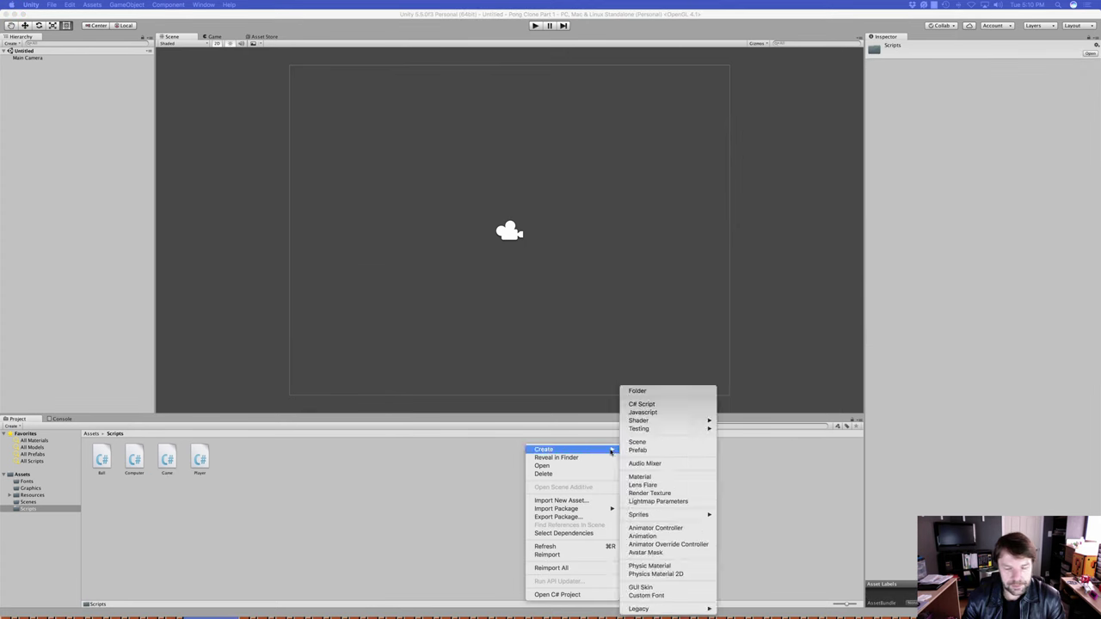
{"action": "left_click", "coordinate": [666, 405]}
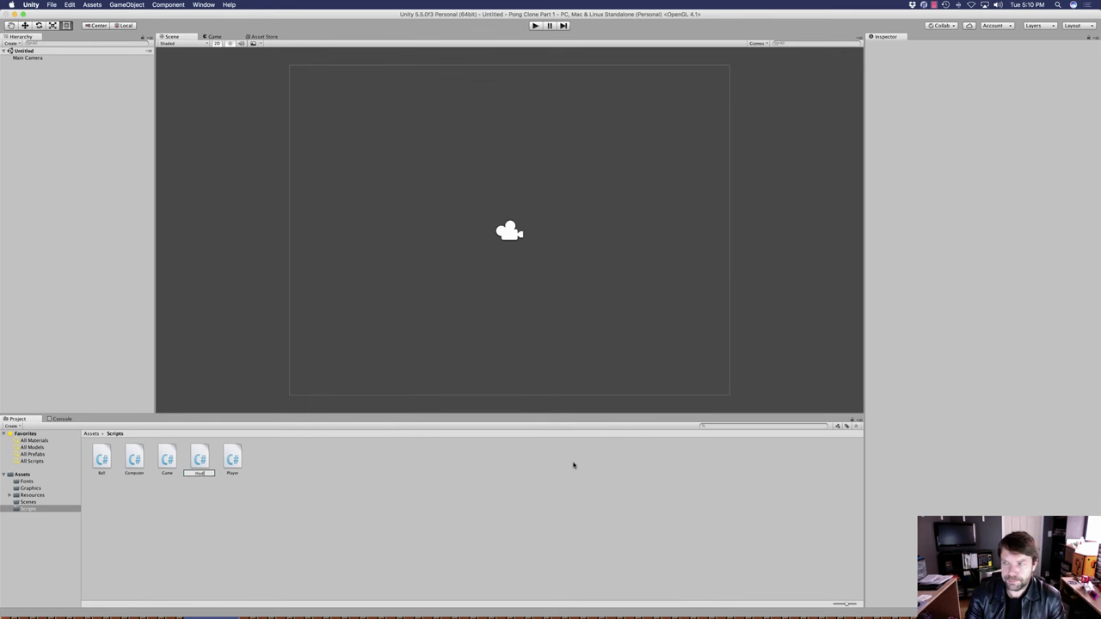
{"action": "type", "text": "Hud"}
{"action": "key", "text": "Return"}
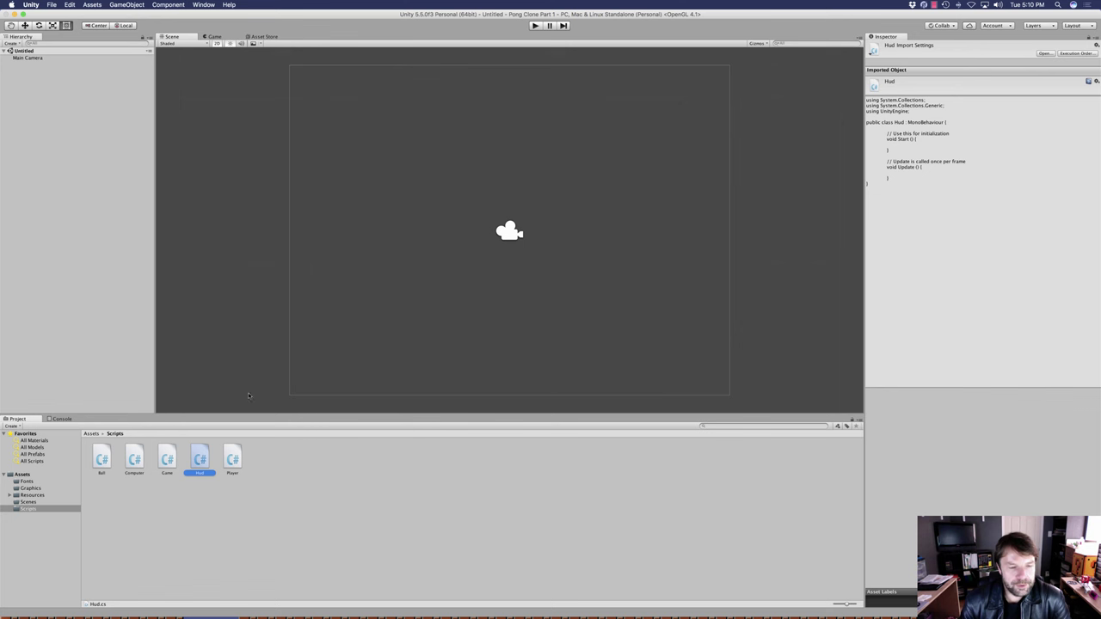
{"action": "left_click", "coordinate": [214, 35]}
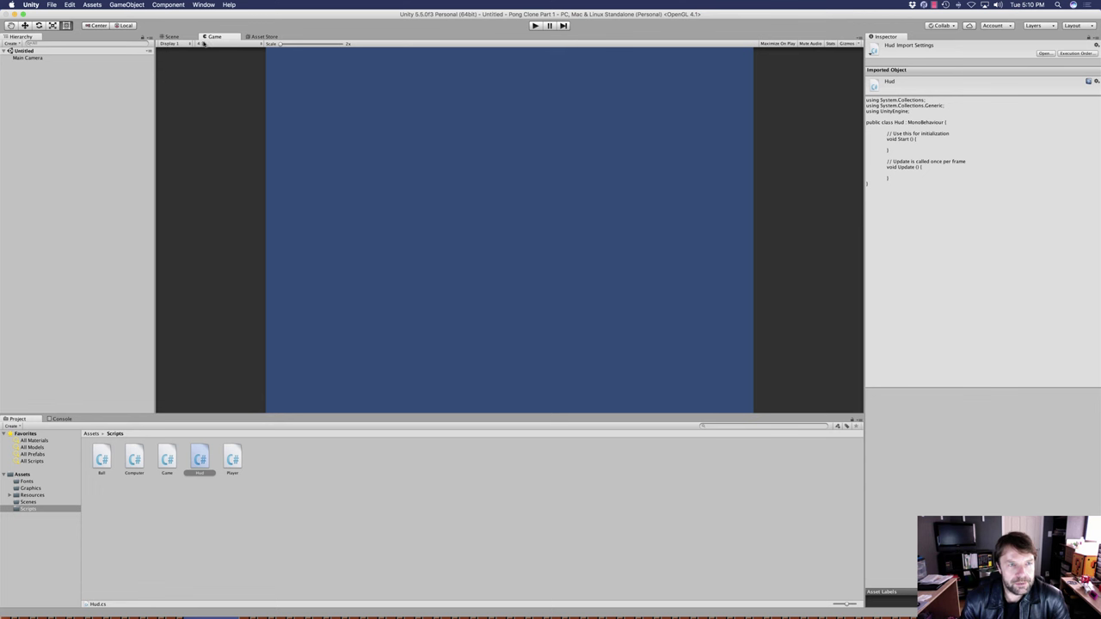
{"action": "left_click", "coordinate": [222, 43]}
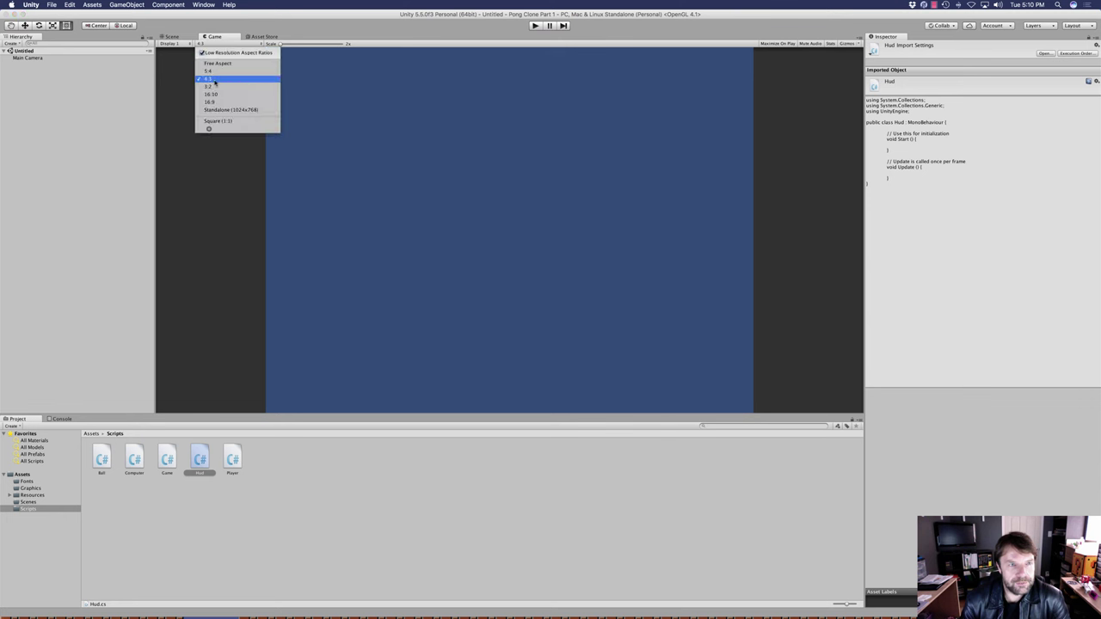
{"action": "left_click", "coordinate": [223, 80]}
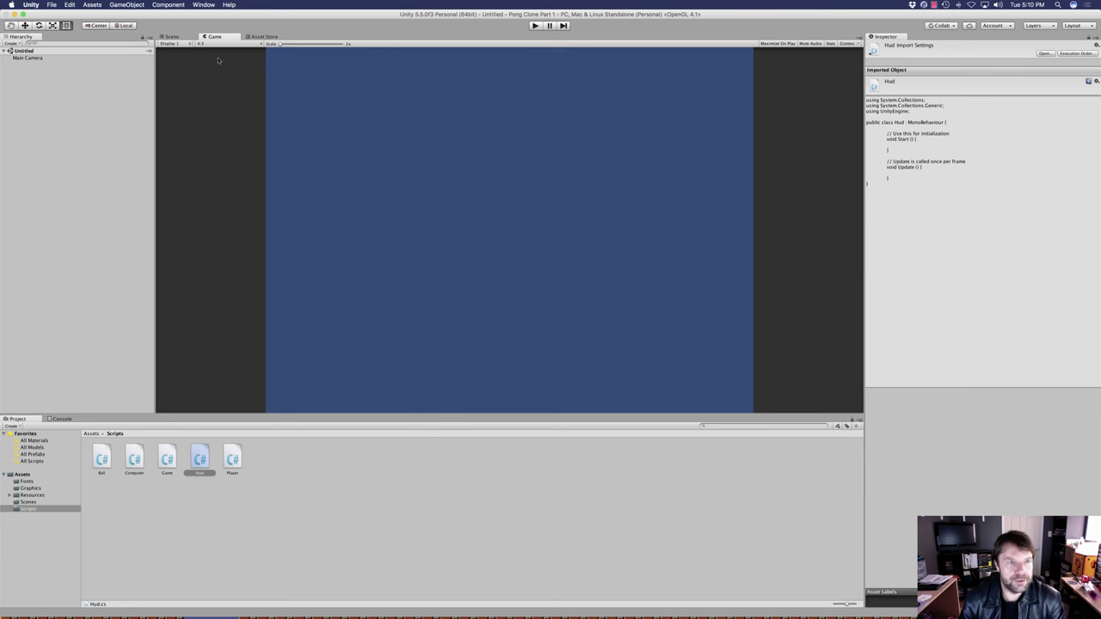
{"action": "left_click", "coordinate": [172, 37]}
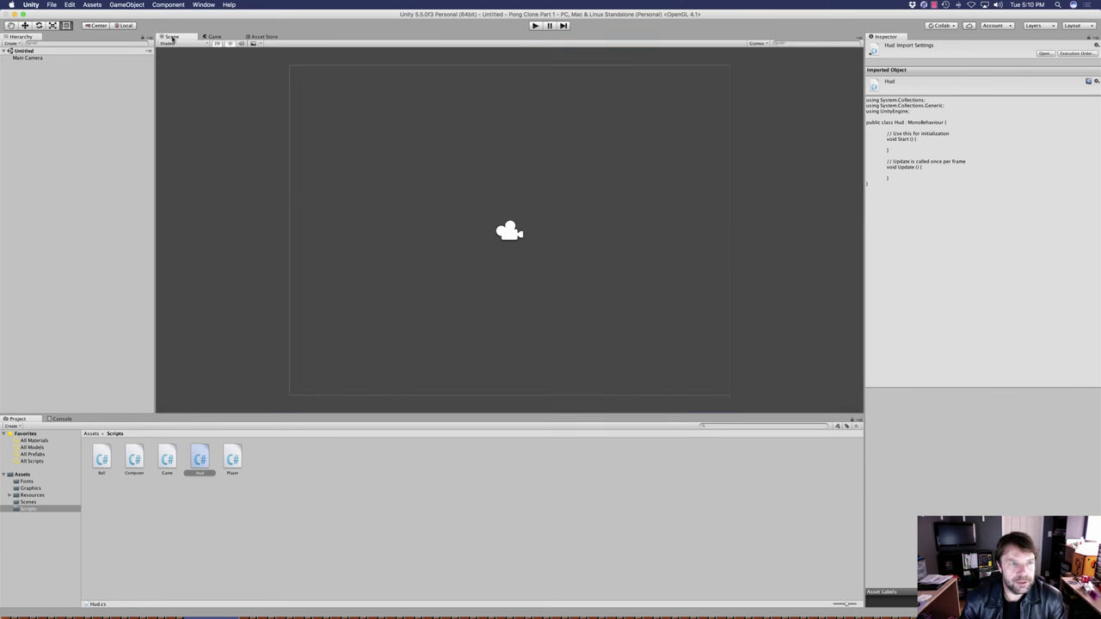
Step: Set the Main Camera's orthographic Size to 10, then deselect it
{"action": "left_click", "coordinate": [26, 58]}
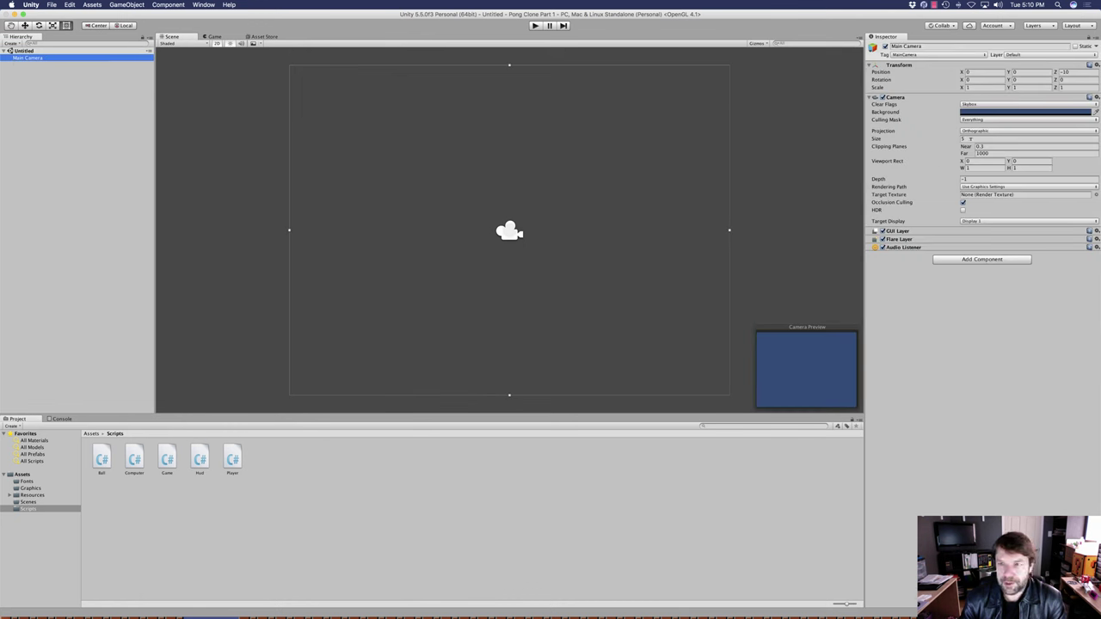
{"action": "left_click", "coordinate": [971, 140]}
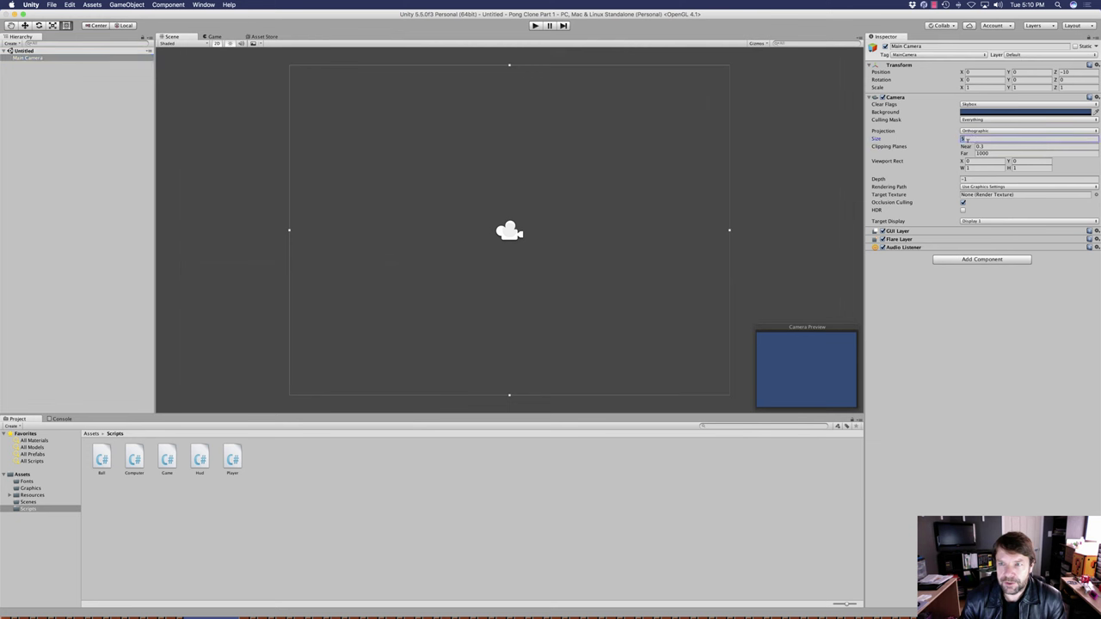
{"action": "type", "text": "11"}
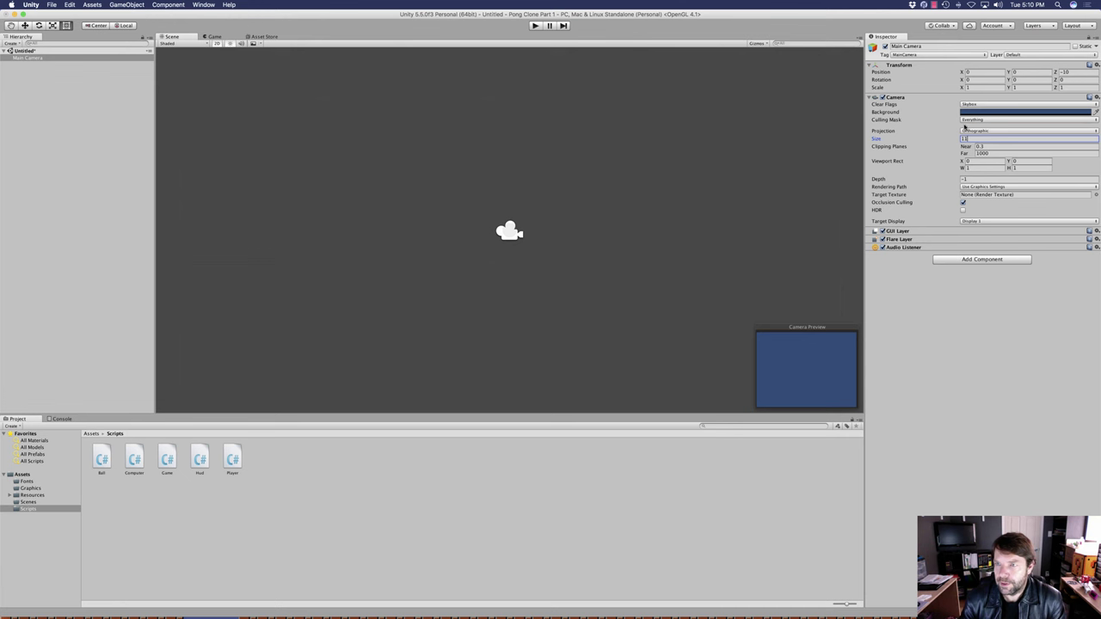
{"action": "type", "text": "0"}
{"action": "scroll", "coordinate": [733, 190], "scroll_direction": "down", "scroll_amount": 2}
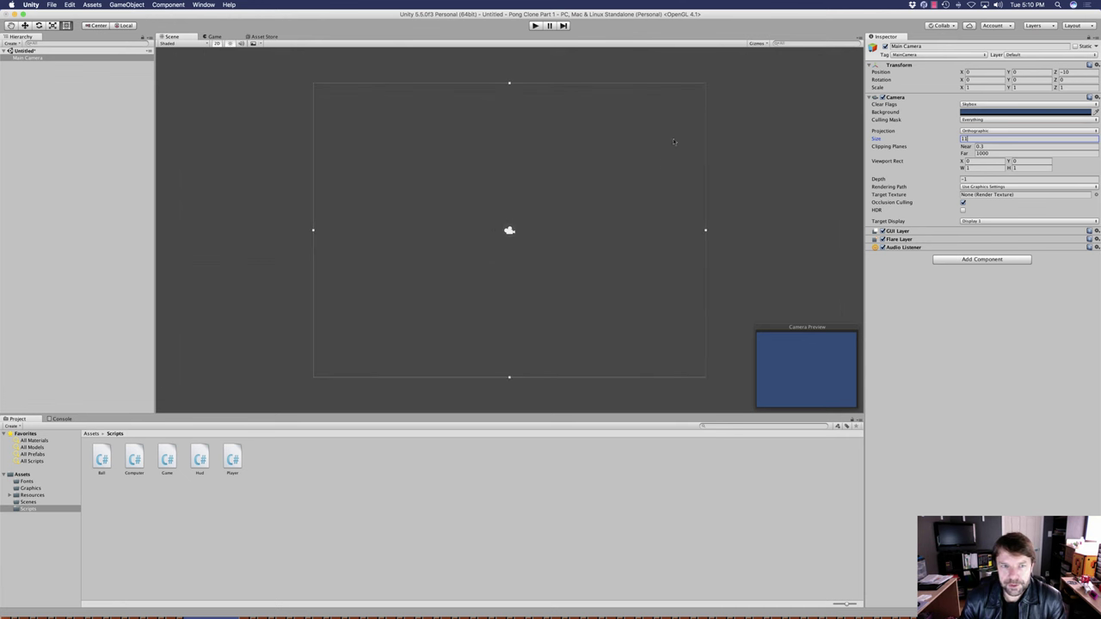
{"action": "left_click", "coordinate": [462, 462]}
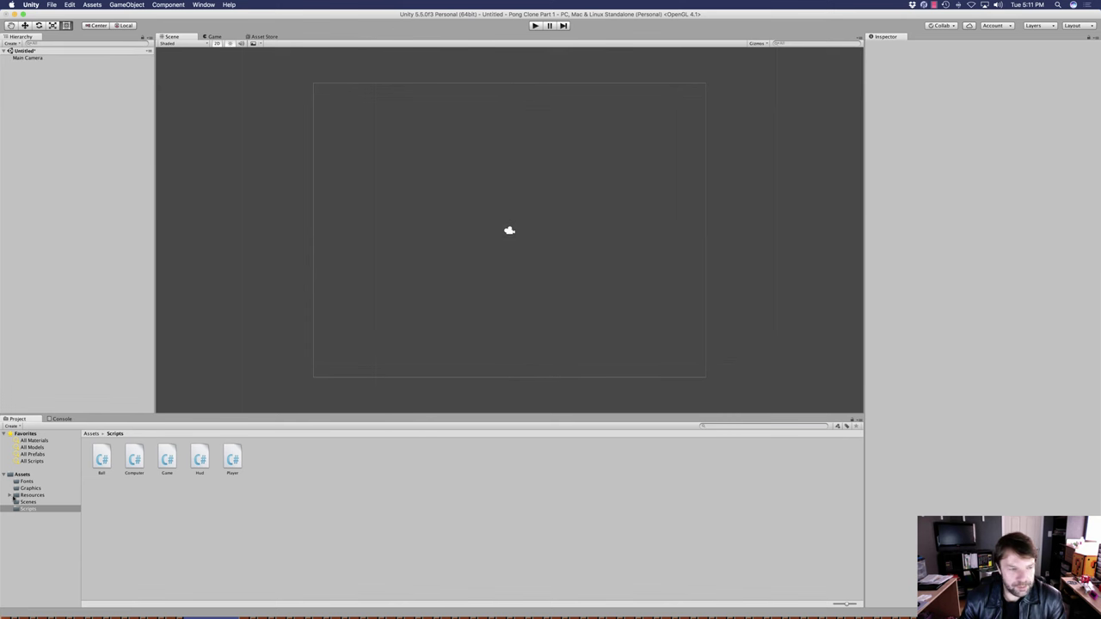
Step: Import the 8_bit_party font into Fonts and the ball, paddle, pongbg images into Graphics
{"action": "left_click", "coordinate": [27, 482]}
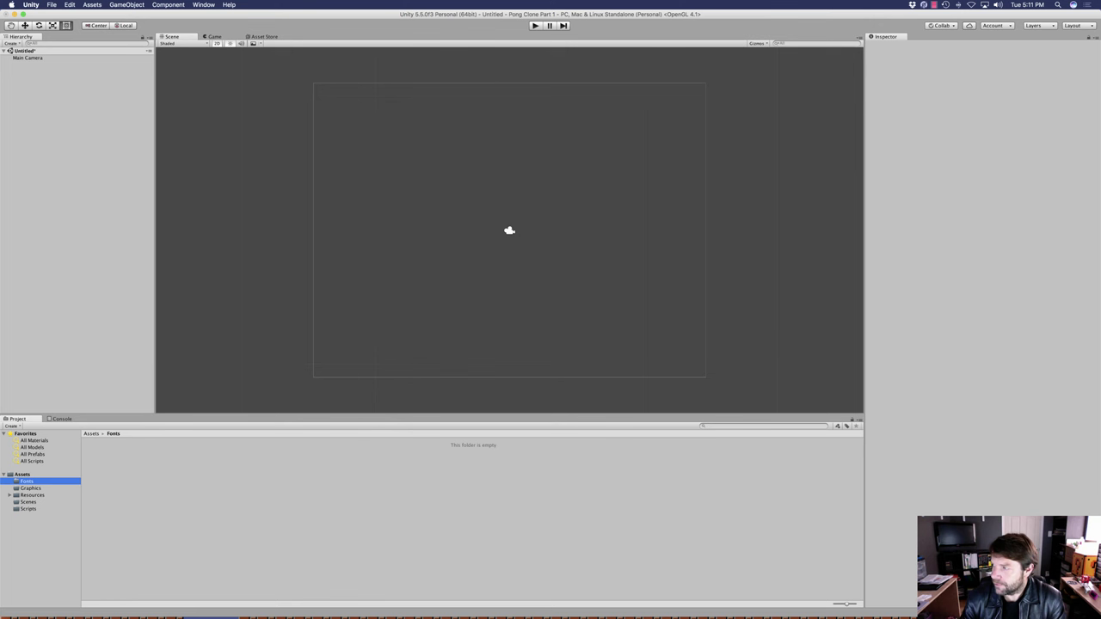
{"action": "left_click_drag", "start_coordinate": [860, 465], "coordinate": [144, 479]}
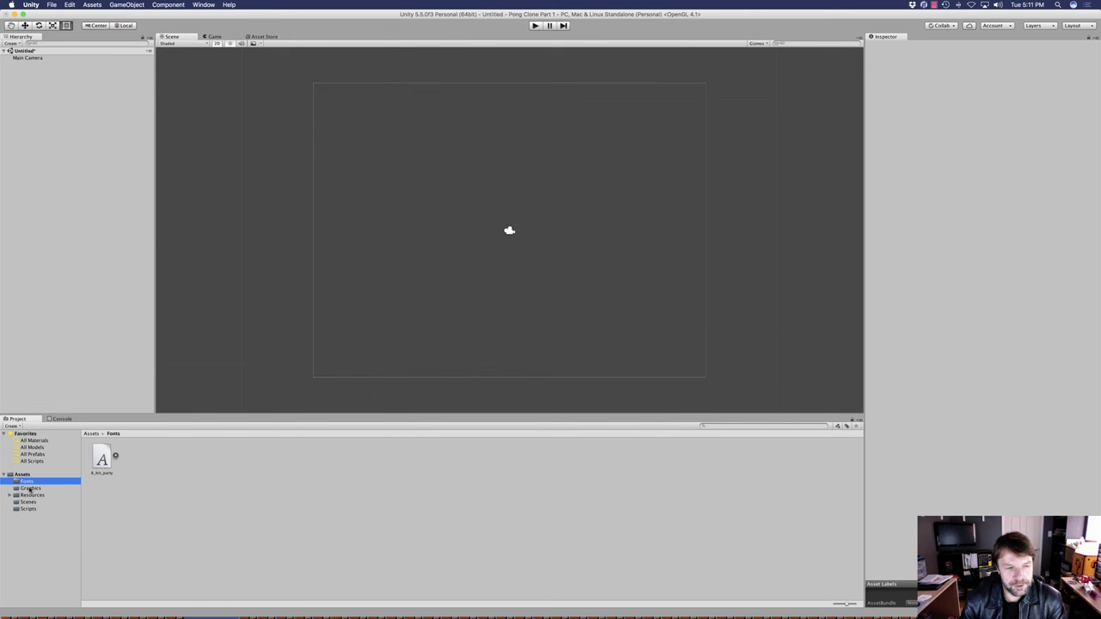
{"action": "left_click", "coordinate": [30, 489]}
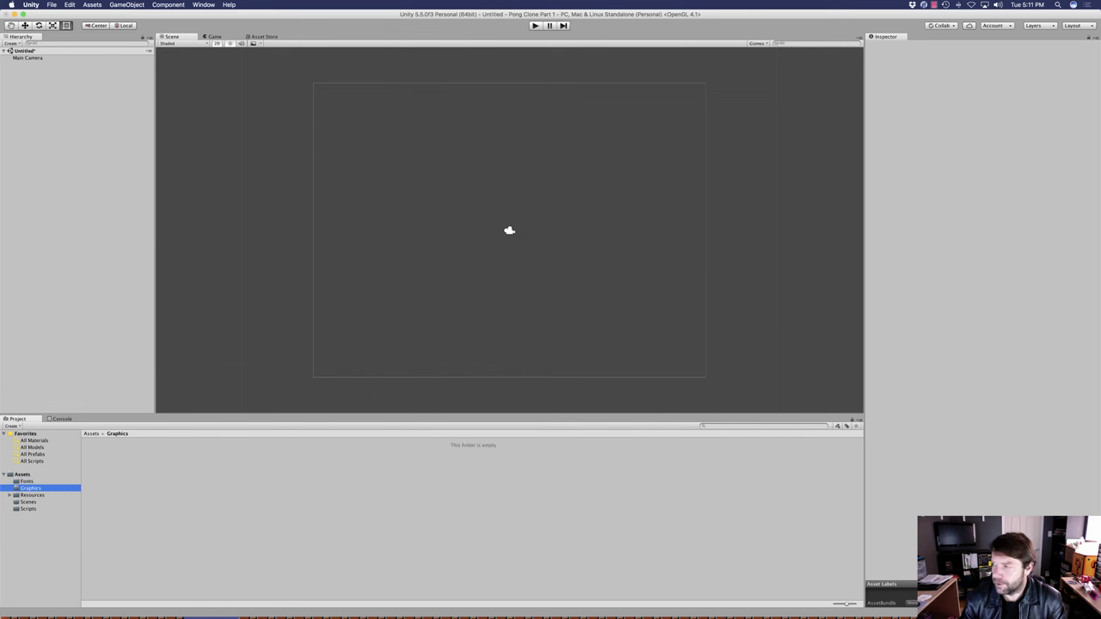
{"action": "key", "text": "super+Tab"}
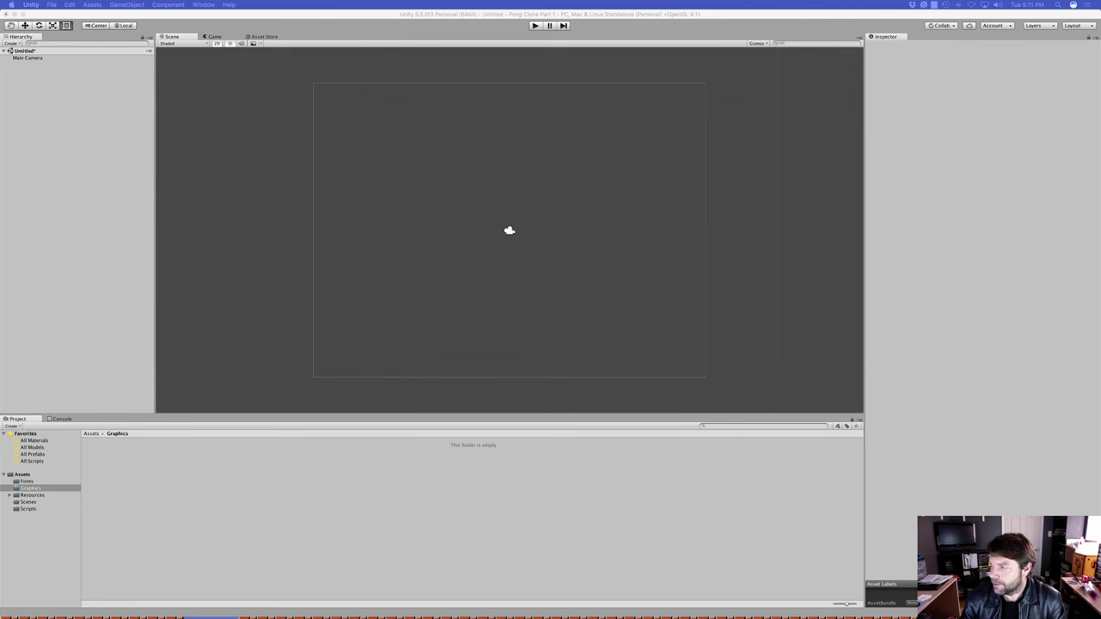
{"action": "left_click_drag", "start_coordinate": [1067, 331], "coordinate": [178, 491]}
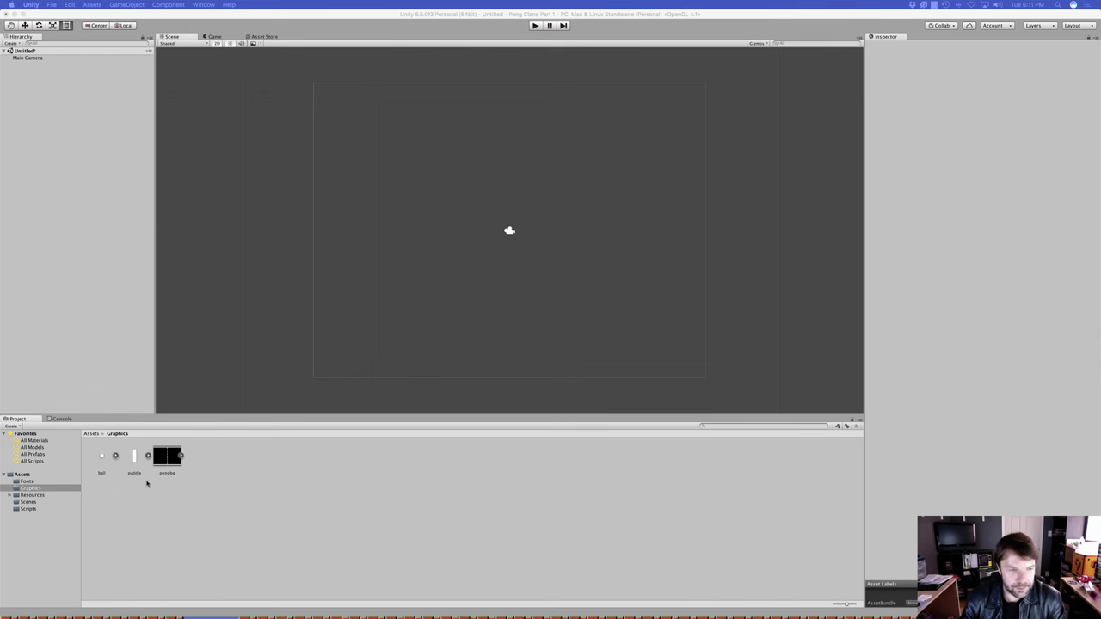
Step: Set the ball, paddle and pongbg textures to 10 pixels per unit with Point (no filter) filtering
{"action": "left_click", "coordinate": [160, 461]}
{"action": "left_click", "coordinate": [135, 460], "text": "super"}
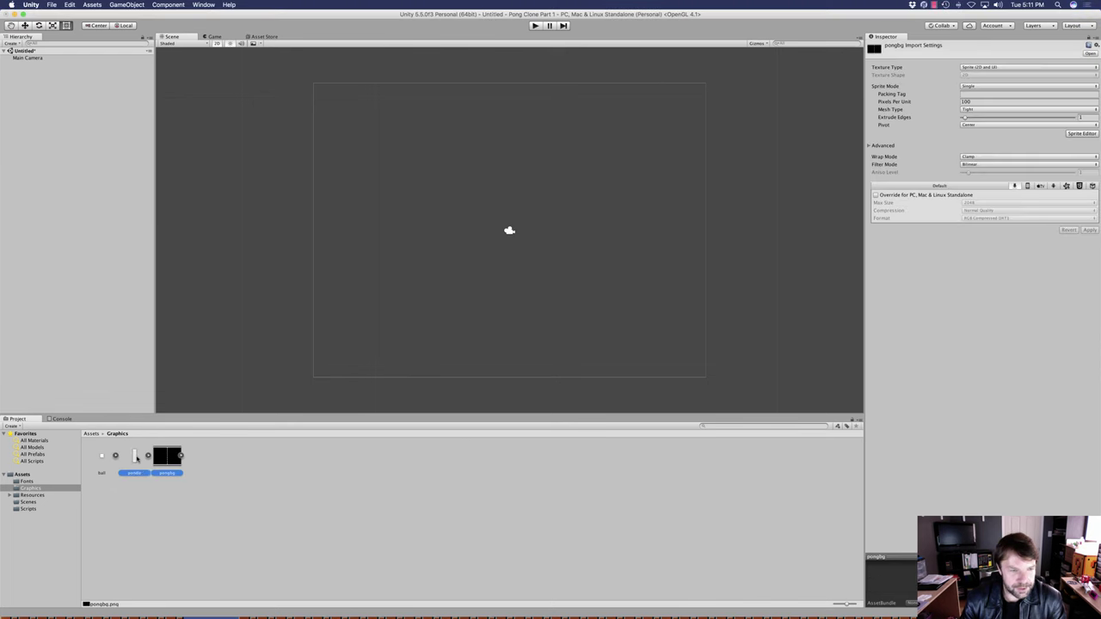
{"action": "left_click", "coordinate": [116, 466], "text": "super"}
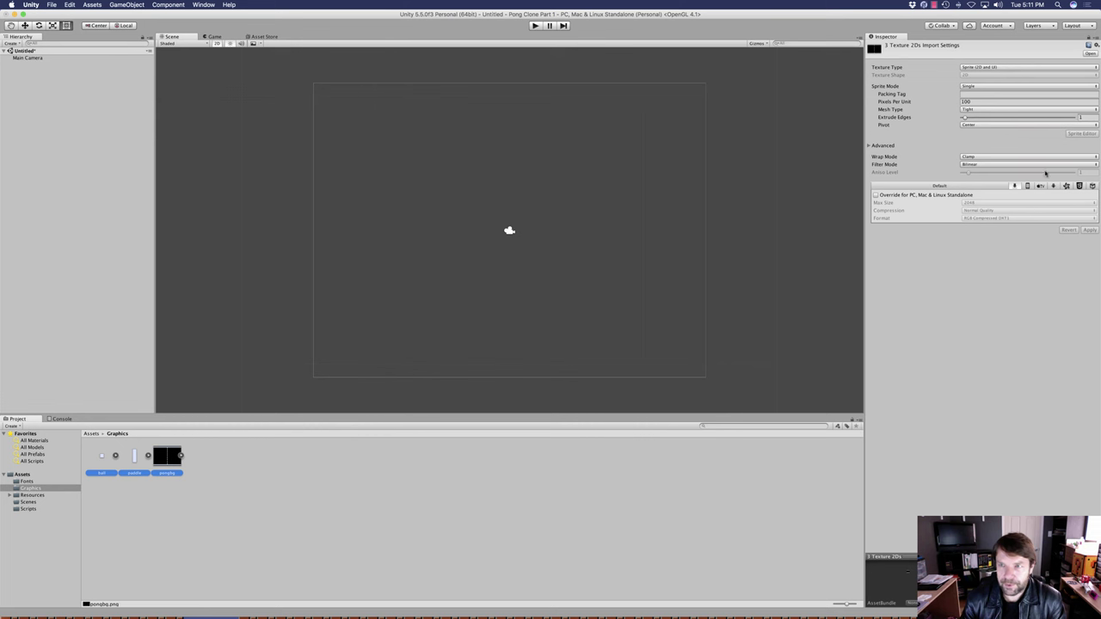
{"action": "left_click", "coordinate": [971, 101]}
{"action": "type", "text": "10"}
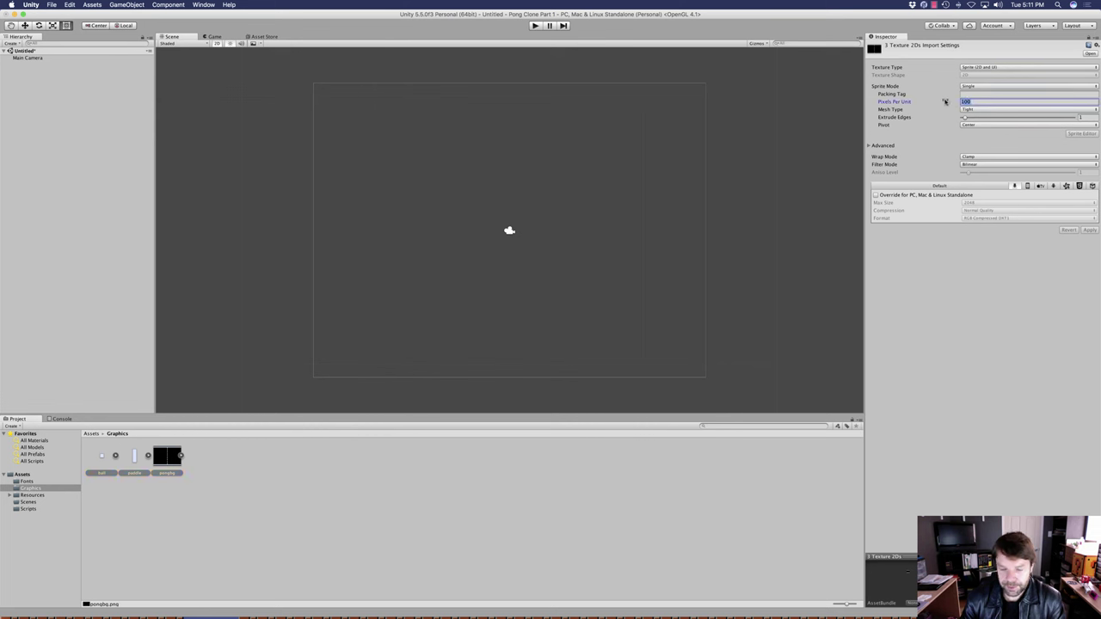
{"action": "left_click", "coordinate": [988, 164]}
{"action": "left_click", "coordinate": [986, 158]}
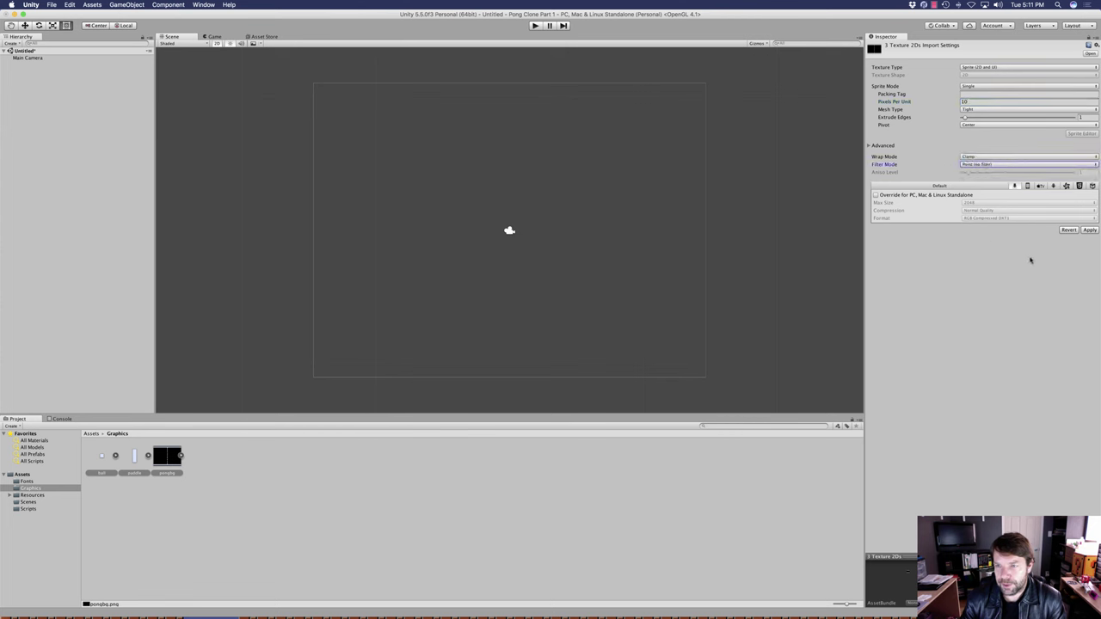
{"action": "left_click", "coordinate": [1087, 231]}
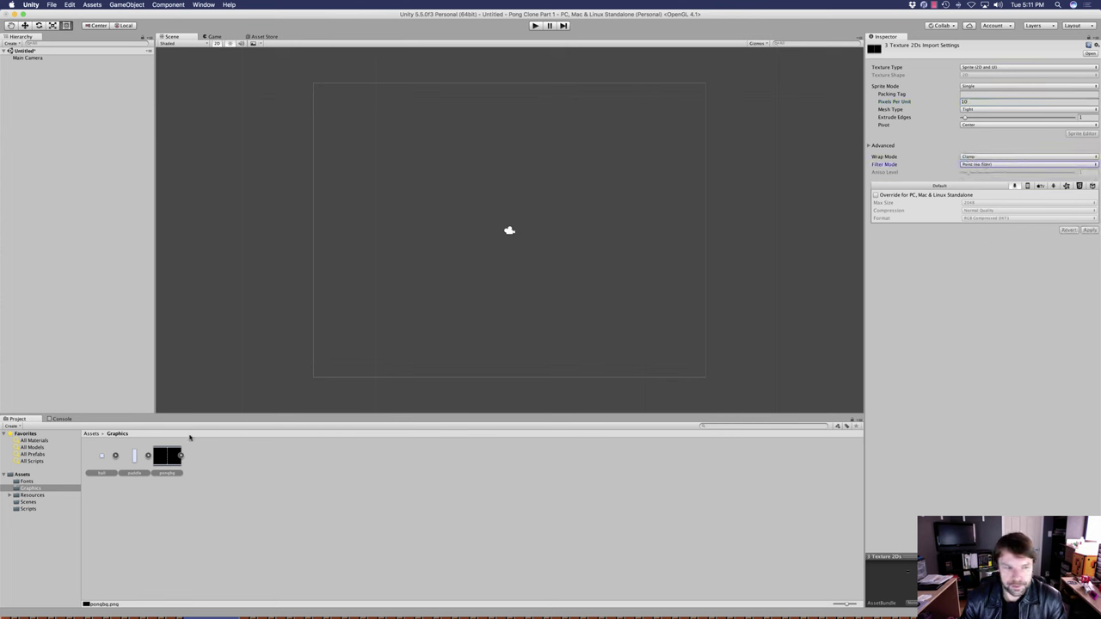
Step: Drag all three sprites together into the Hierarchy
{"action": "left_click", "coordinate": [235, 495]}
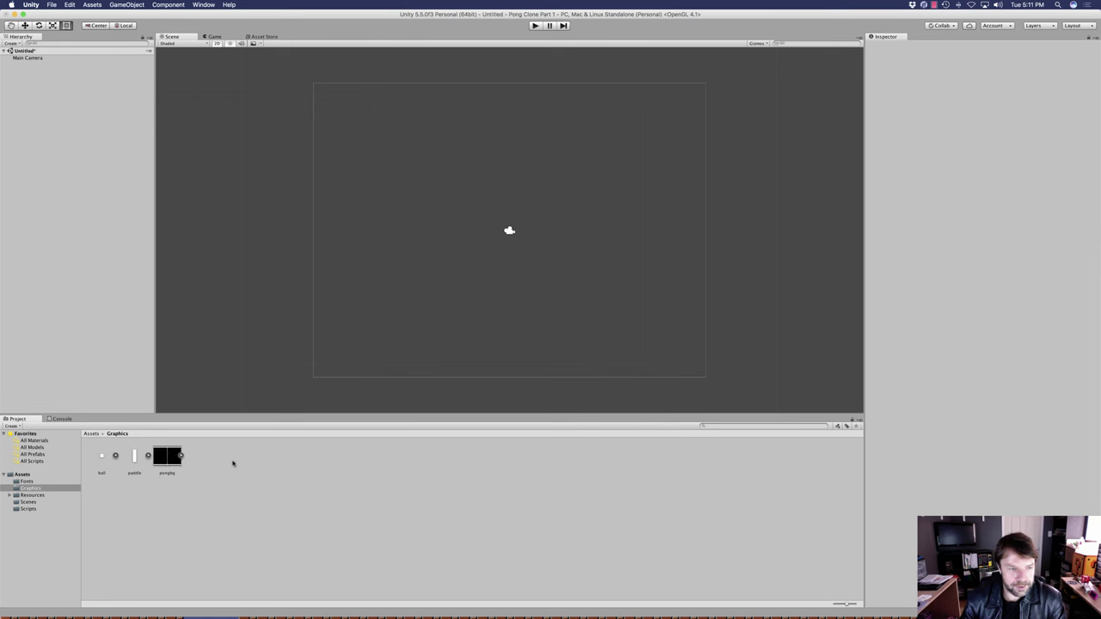
{"action": "left_click", "coordinate": [157, 460]}
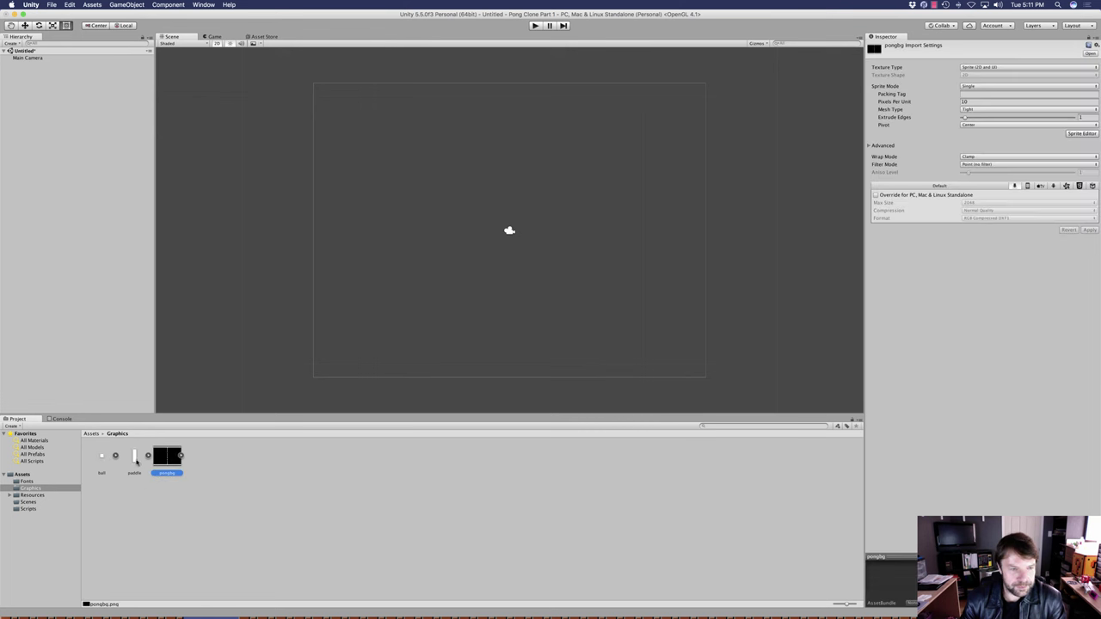
{"action": "left_click", "coordinate": [133, 457], "text": "shift"}
{"action": "left_click", "coordinate": [101, 457], "text": "shift"}
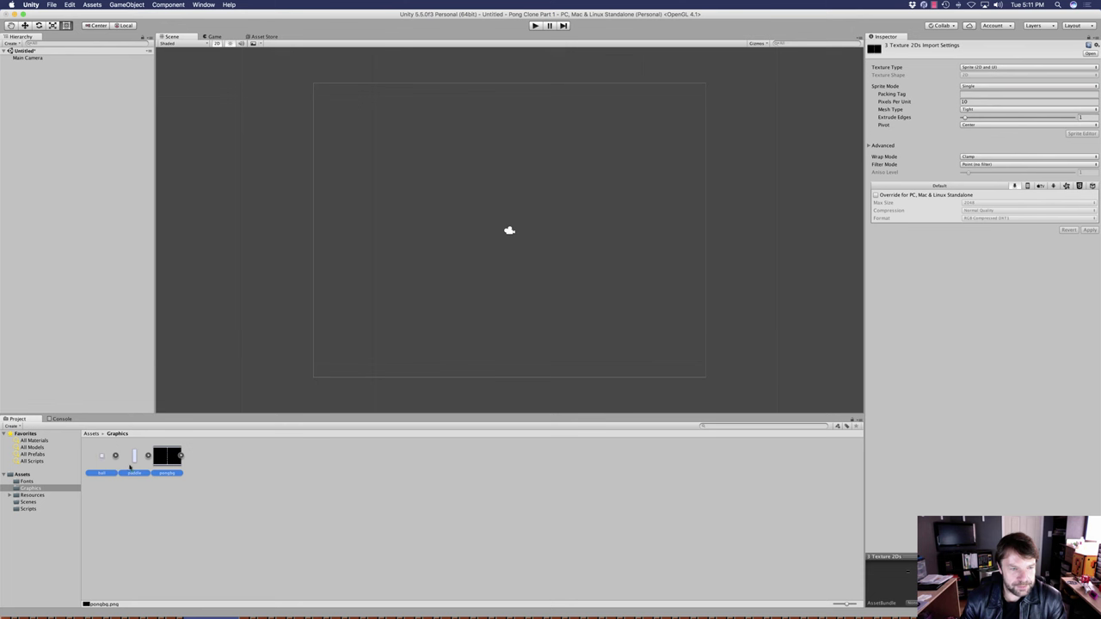
{"action": "left_click_drag", "start_coordinate": [164, 462], "coordinate": [82, 225]}
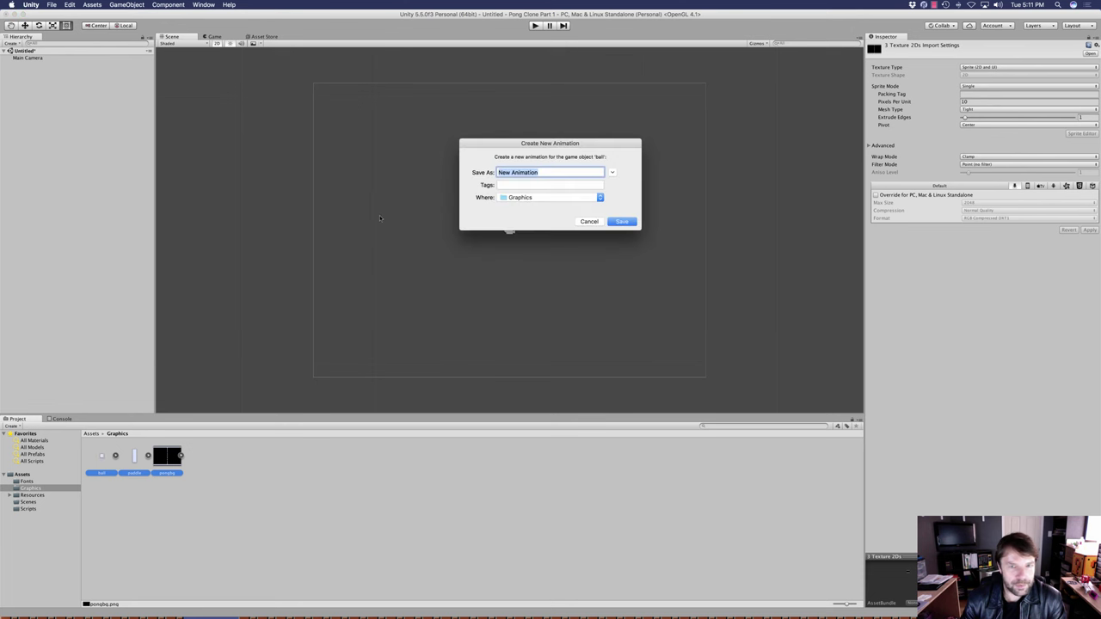
Step: Dismiss the animation prompt and add pongbg, paddle and ball to the scene one by one
{"action": "left_click", "coordinate": [590, 222]}
{"action": "left_click", "coordinate": [266, 461]}
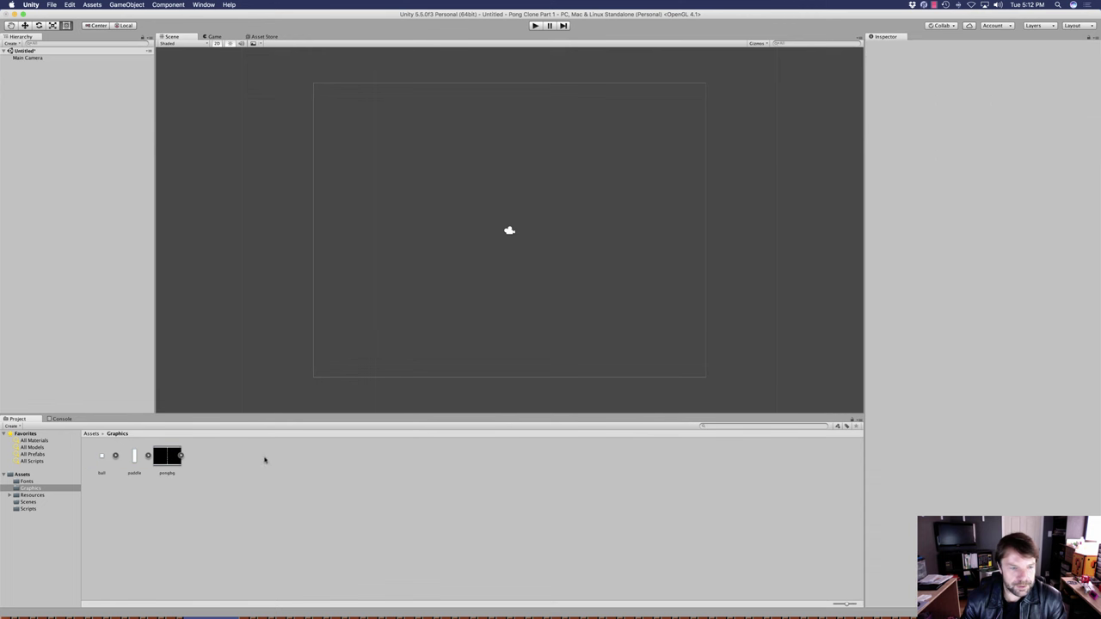
{"action": "left_click_drag", "start_coordinate": [165, 456], "coordinate": [98, 248]}
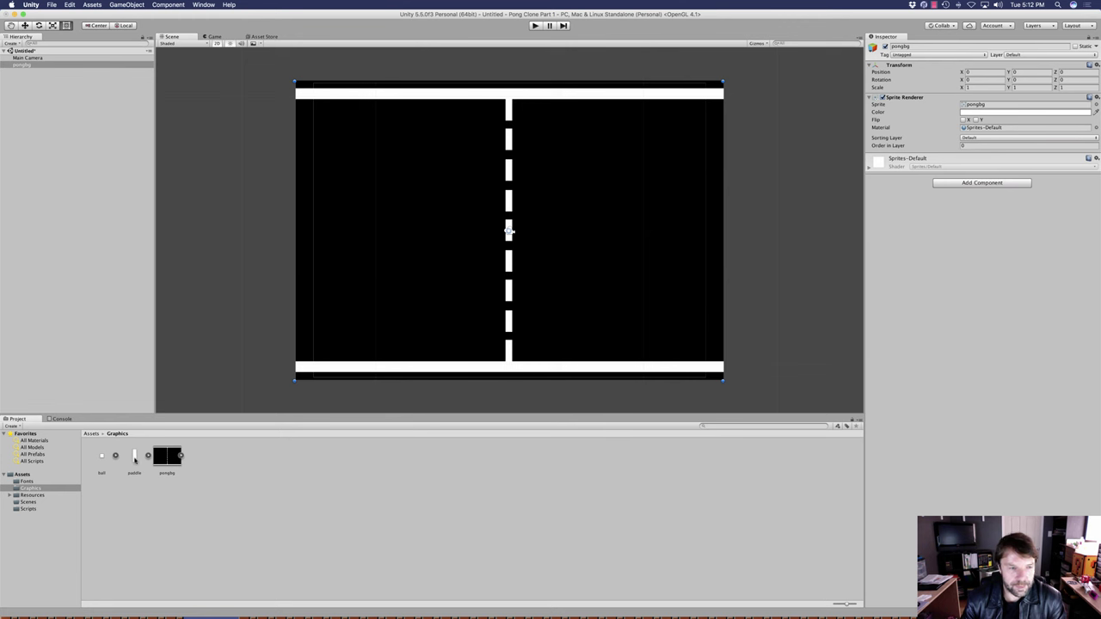
{"action": "left_click", "coordinate": [134, 458]}
{"action": "left_click_drag", "start_coordinate": [136, 447], "coordinate": [72, 229]}
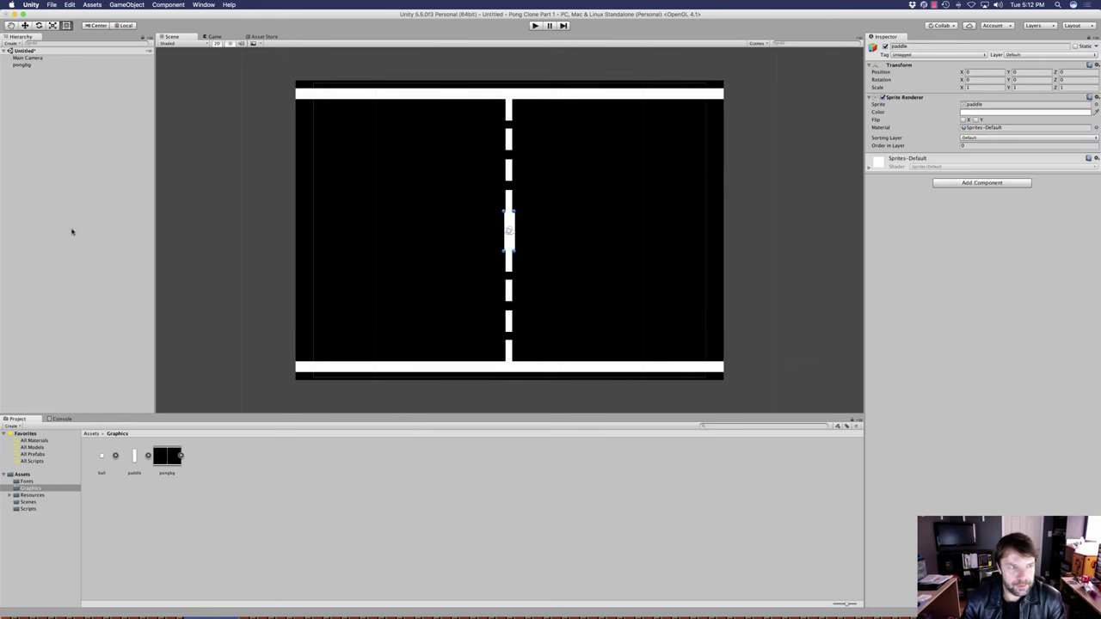
{"action": "left_click_drag", "start_coordinate": [99, 458], "coordinate": [77, 165]}
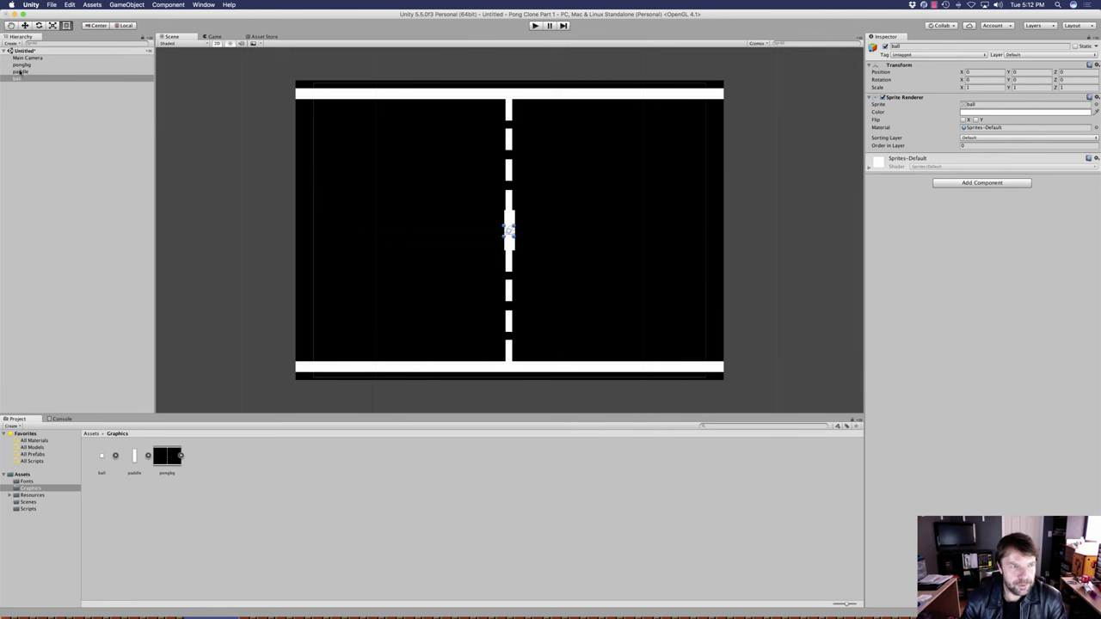
{"action": "left_click", "coordinate": [20, 72]}
{"action": "left_click", "coordinate": [47, 72]}
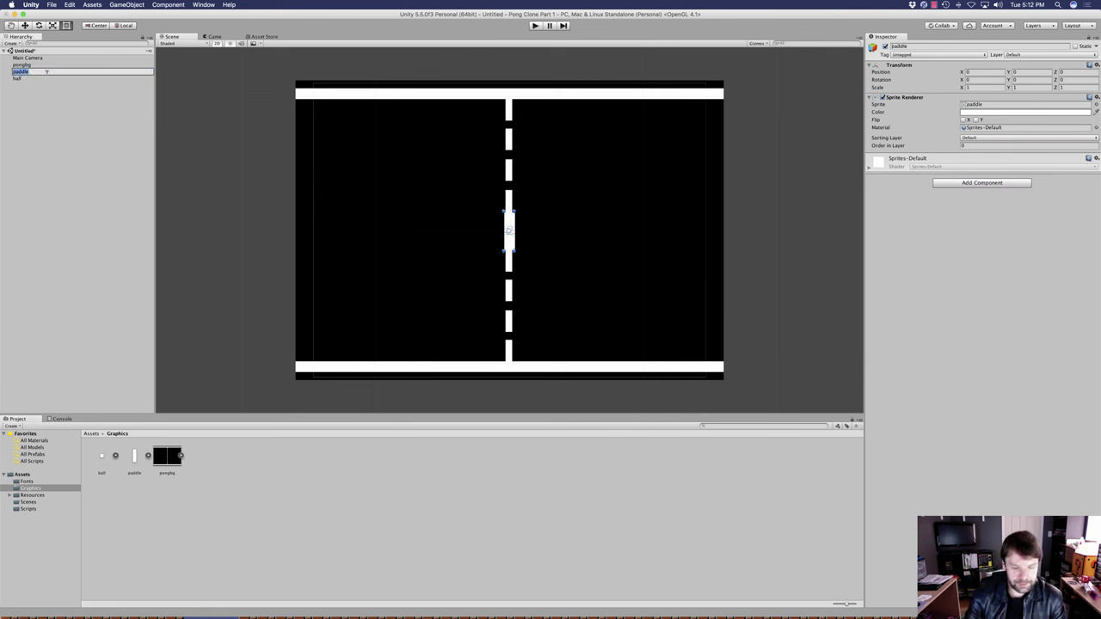
Step: Rename paddle to player_paddle, duplicate it as computer_paddle, and place it above ball
{"action": "type", "text": "player_paddle"}
{"action": "key", "text": "Return"}
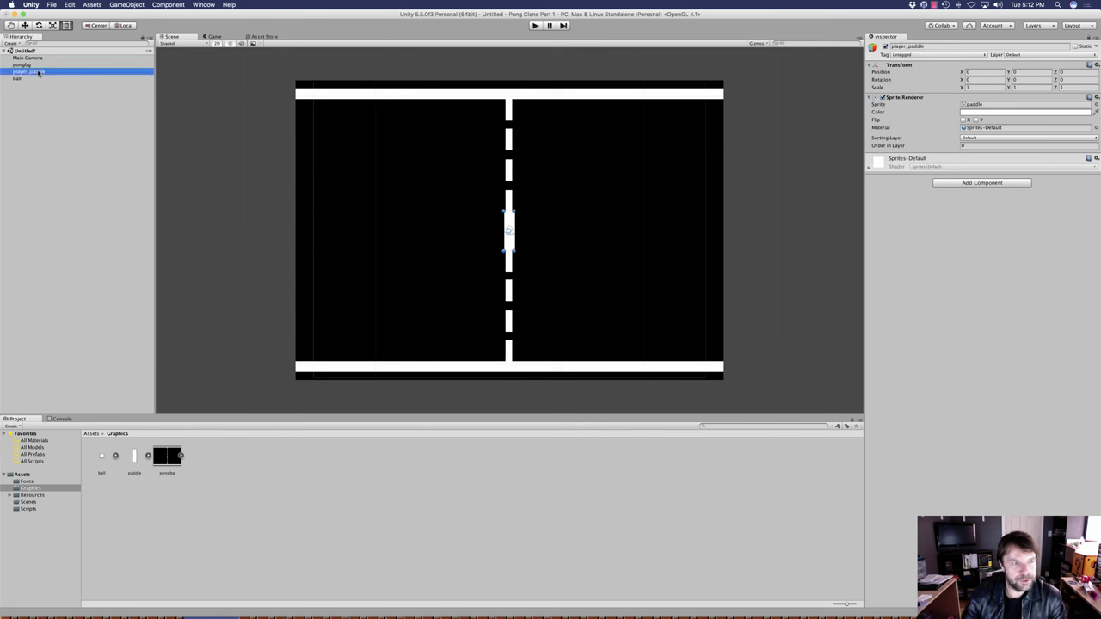
{"action": "key", "text": "super+d"}
{"action": "key", "text": "Return"}
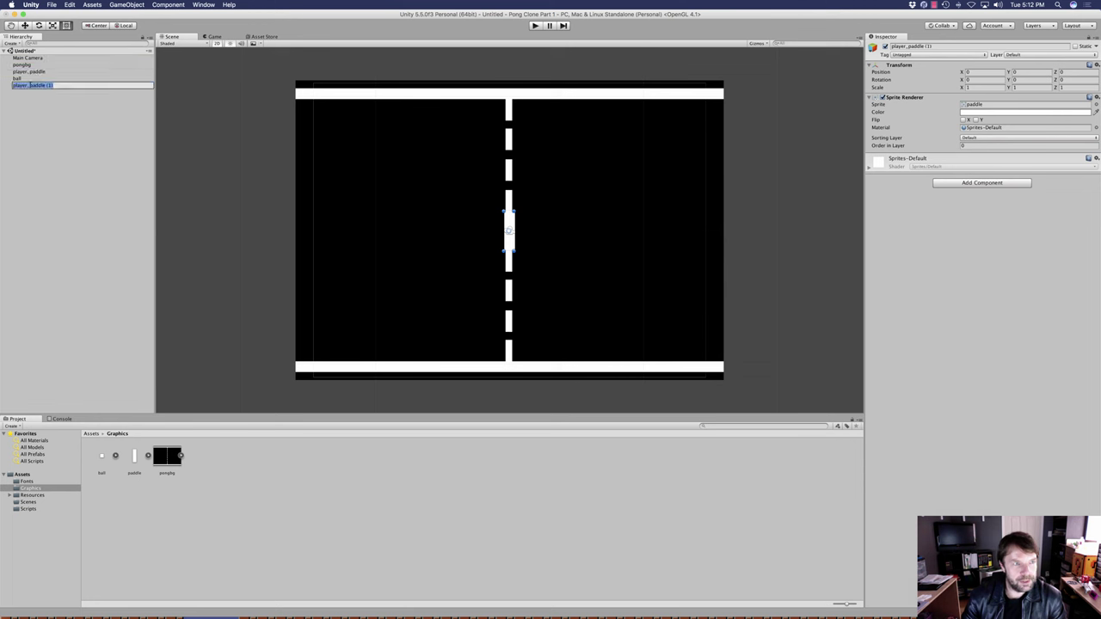
{"action": "type", "text": "comput"}
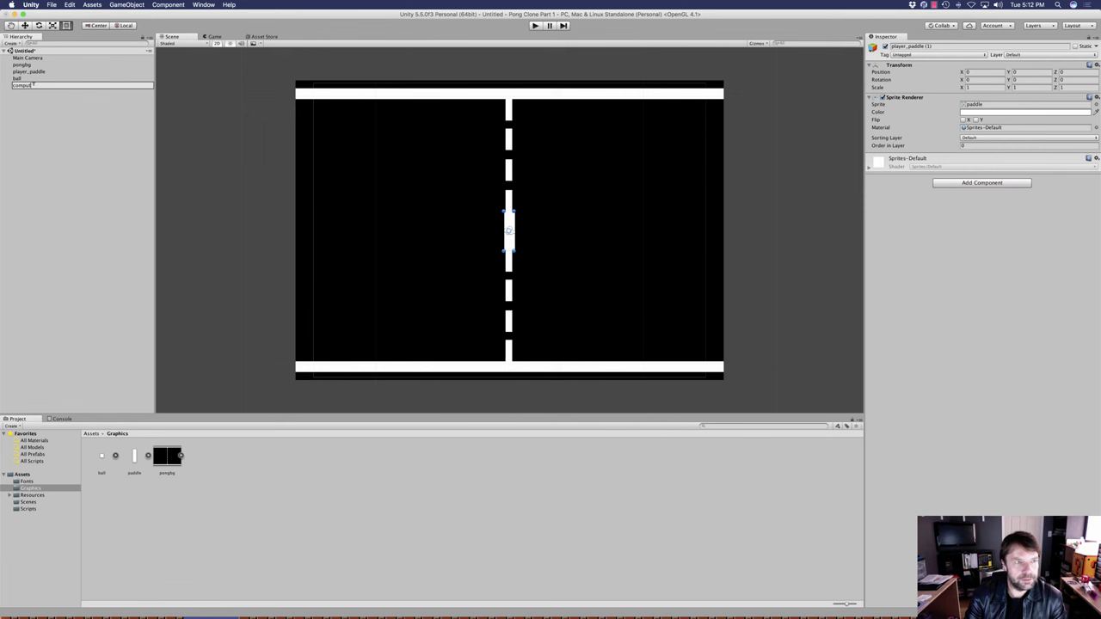
{"action": "type", "text": "er_paddle"}
{"action": "key", "text": "Return"}
{"action": "left_click_drag", "start_coordinate": [34, 84], "coordinate": [31, 77]}
{"action": "left_click", "coordinate": [56, 97]}
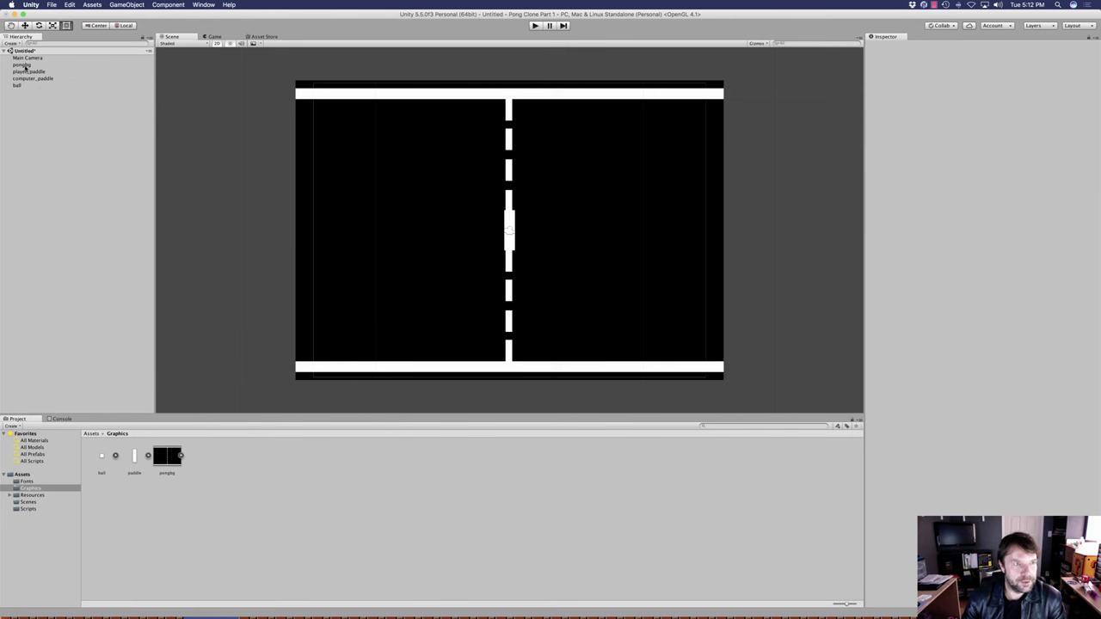
Step: Select pongbg, player_paddle and computer_paddle in turn to check them, then deselect
{"action": "left_click", "coordinate": [25, 65]}
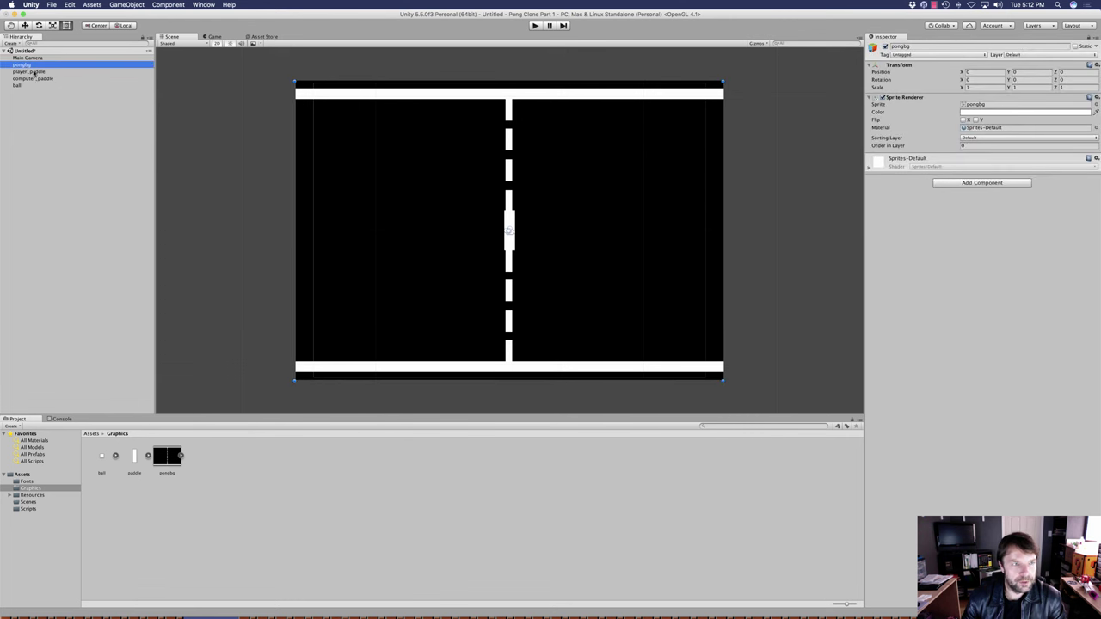
{"action": "left_click", "coordinate": [35, 73]}
{"action": "left_click", "coordinate": [34, 78]}
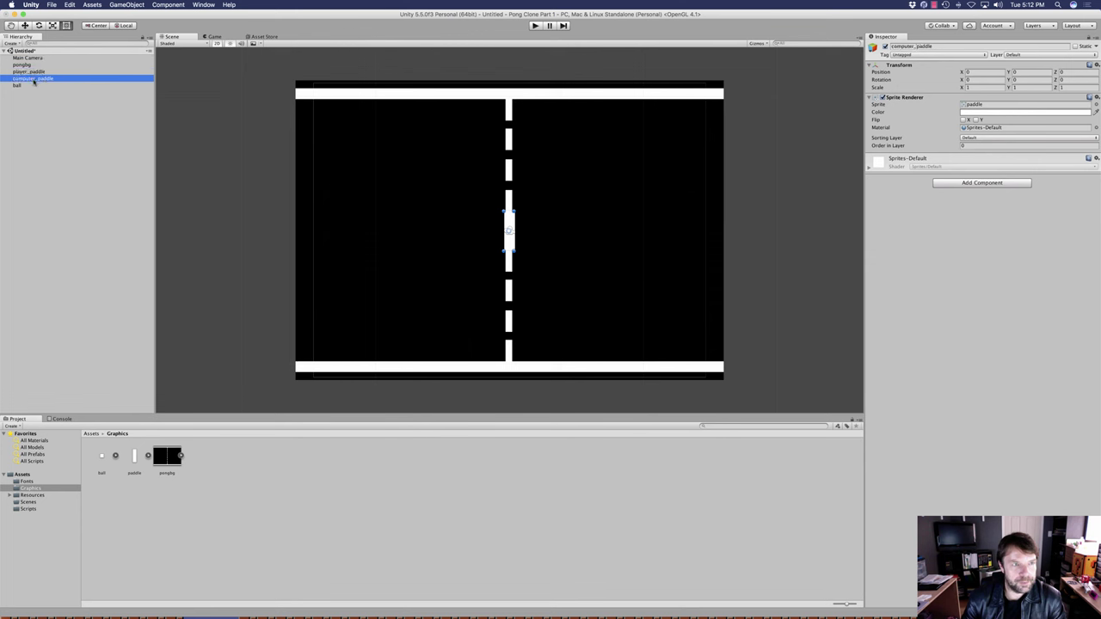
{"action": "left_click", "coordinate": [45, 108]}
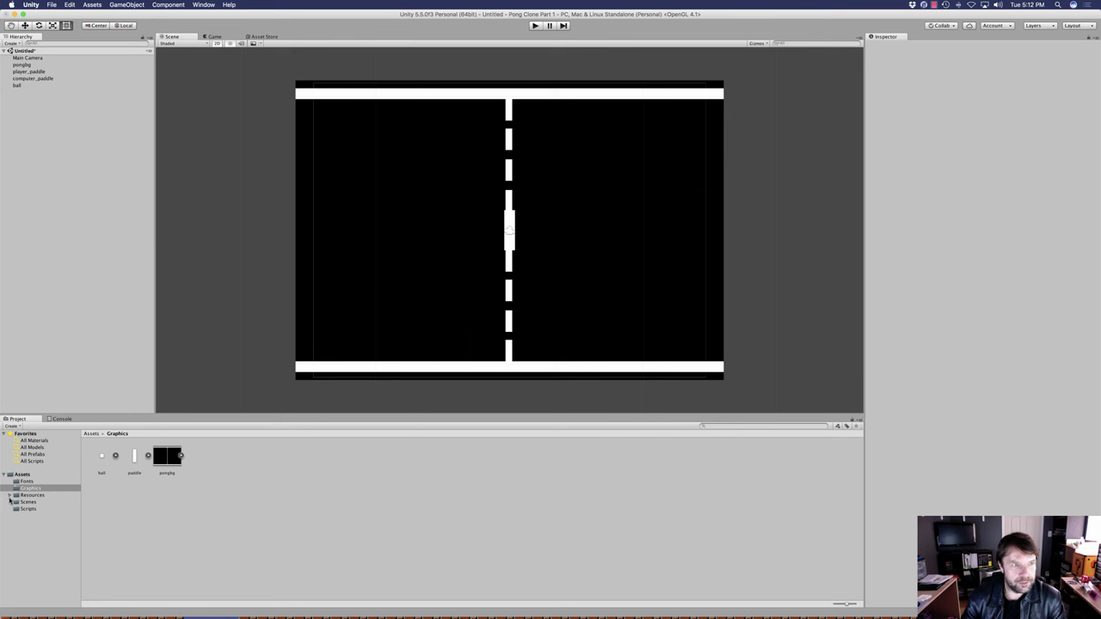
Step: Drag ball, computer_paddle and player_paddle from the Hierarchy into Resources/Prefabs as prefabs
{"action": "left_click", "coordinate": [10, 497]}
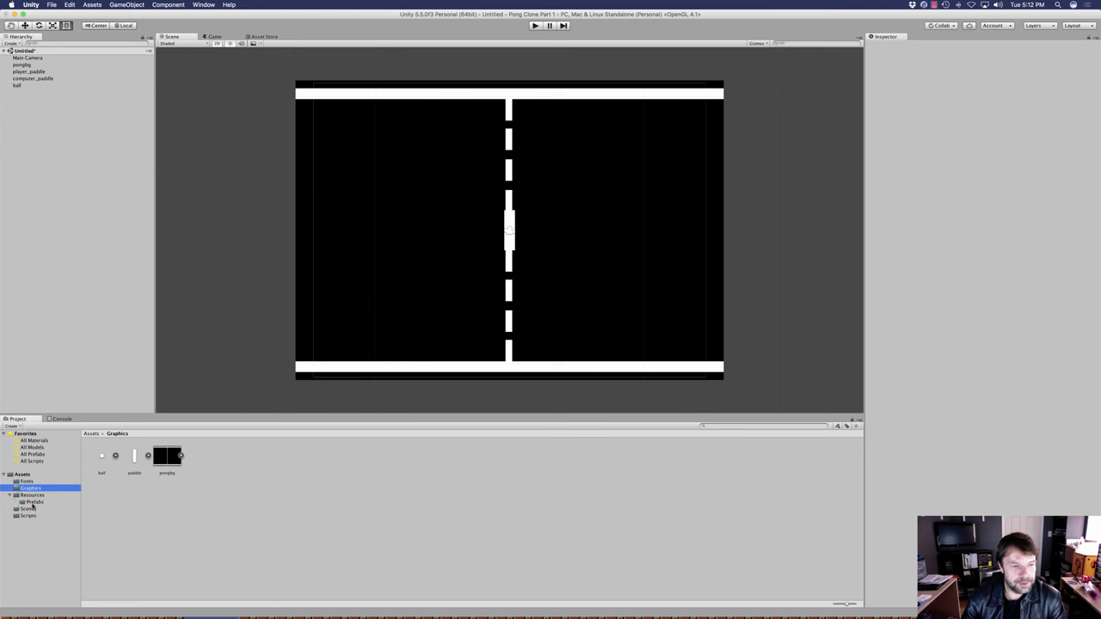
{"action": "left_click", "coordinate": [52, 503]}
{"action": "left_click", "coordinate": [131, 492]}
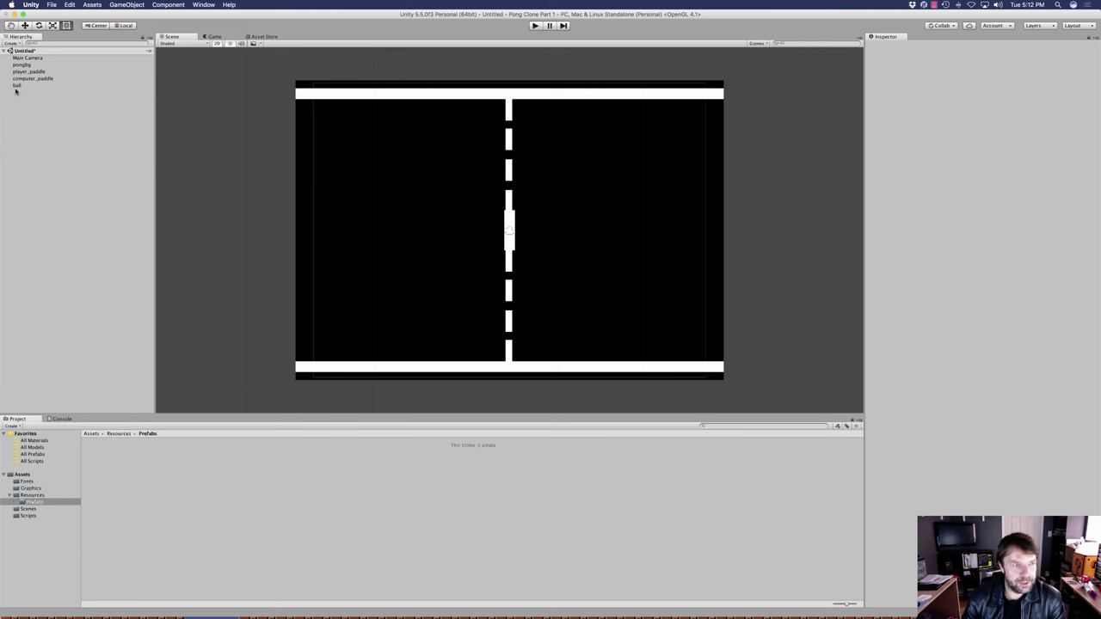
{"action": "left_click_drag", "start_coordinate": [16, 86], "coordinate": [142, 521]}
{"action": "left_click_drag", "start_coordinate": [25, 78], "coordinate": [142, 482]}
{"action": "left_click_drag", "start_coordinate": [28, 72], "coordinate": [192, 473]}
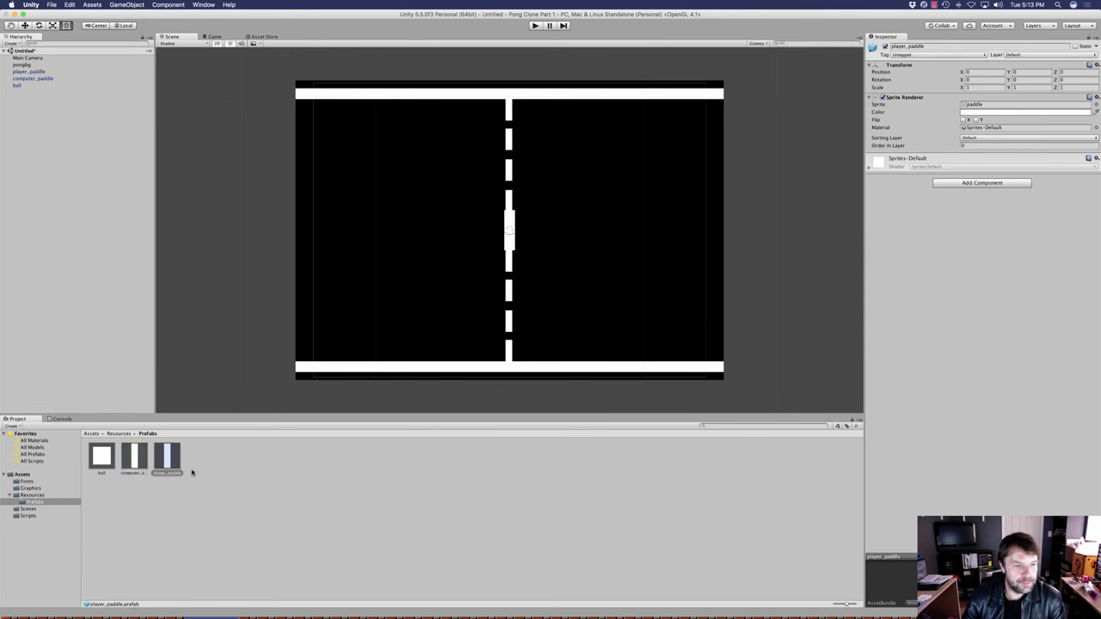
Step: Delete the ball object from the scene Hierarchy
{"action": "left_click", "coordinate": [102, 457]}
{"action": "left_click", "coordinate": [133, 457]}
{"action": "left_click", "coordinate": [166, 462]}
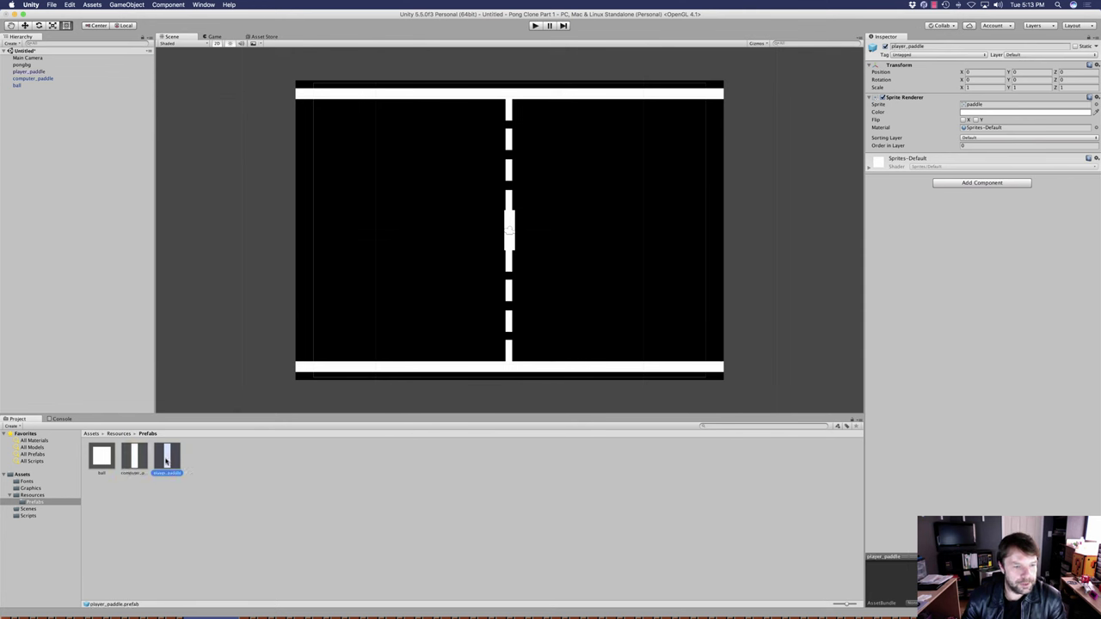
{"action": "left_click", "coordinate": [17, 86]}
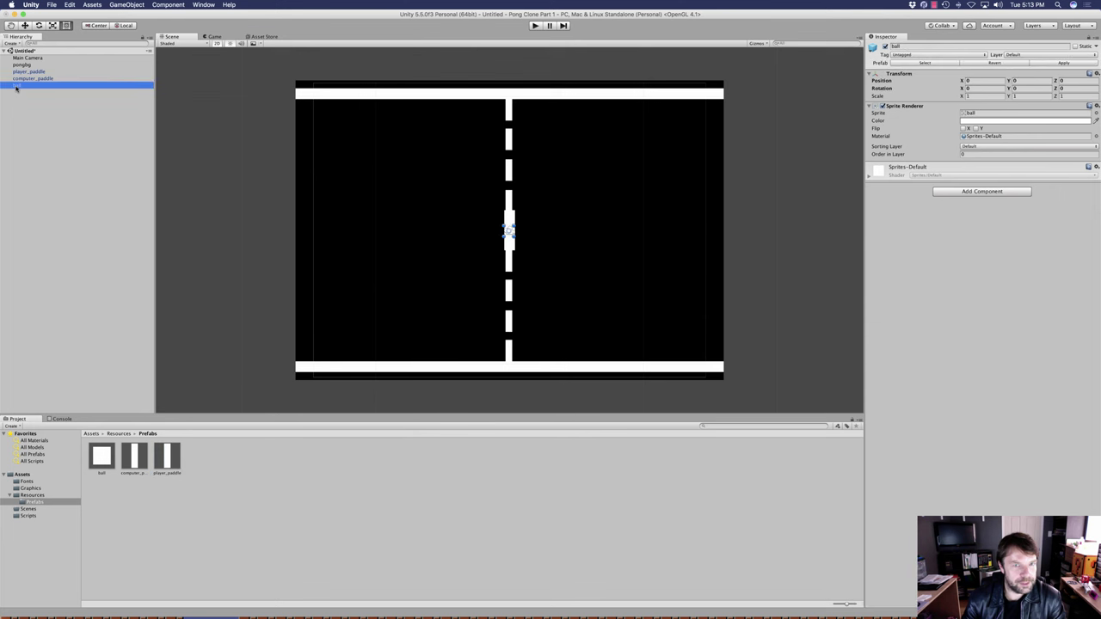
{"action": "right_click", "coordinate": [16, 88]}
{"action": "left_click", "coordinate": [32, 129]}
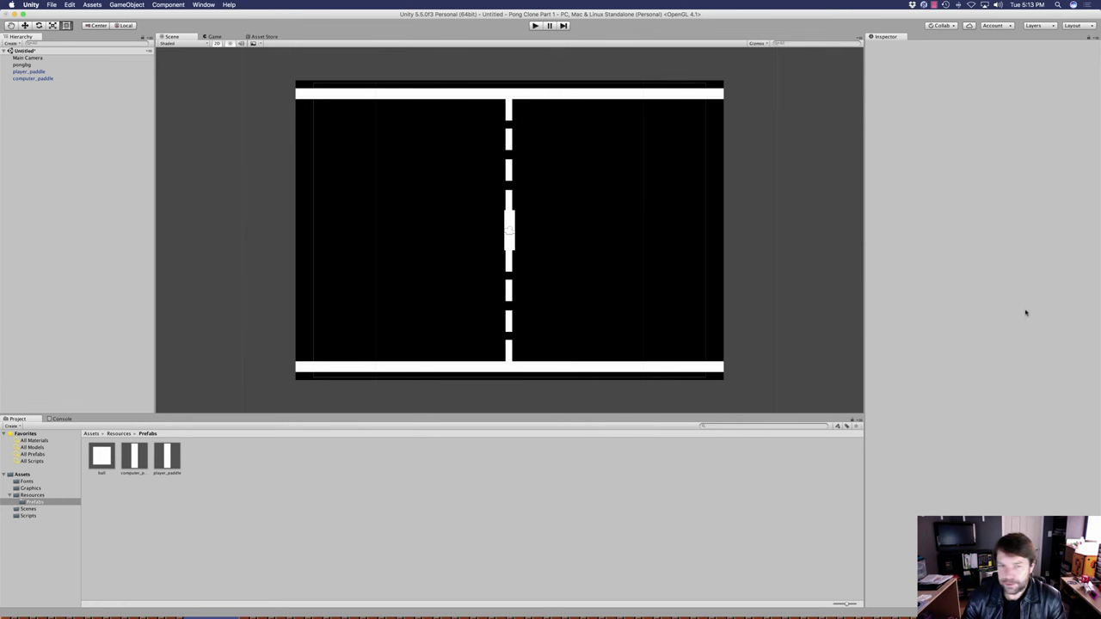
Step: Check that the ball, computer_paddle and player_paddle prefabs remain in the Prefabs folder
{"action": "left_click", "coordinate": [102, 457]}
{"action": "left_click", "coordinate": [133, 457]}
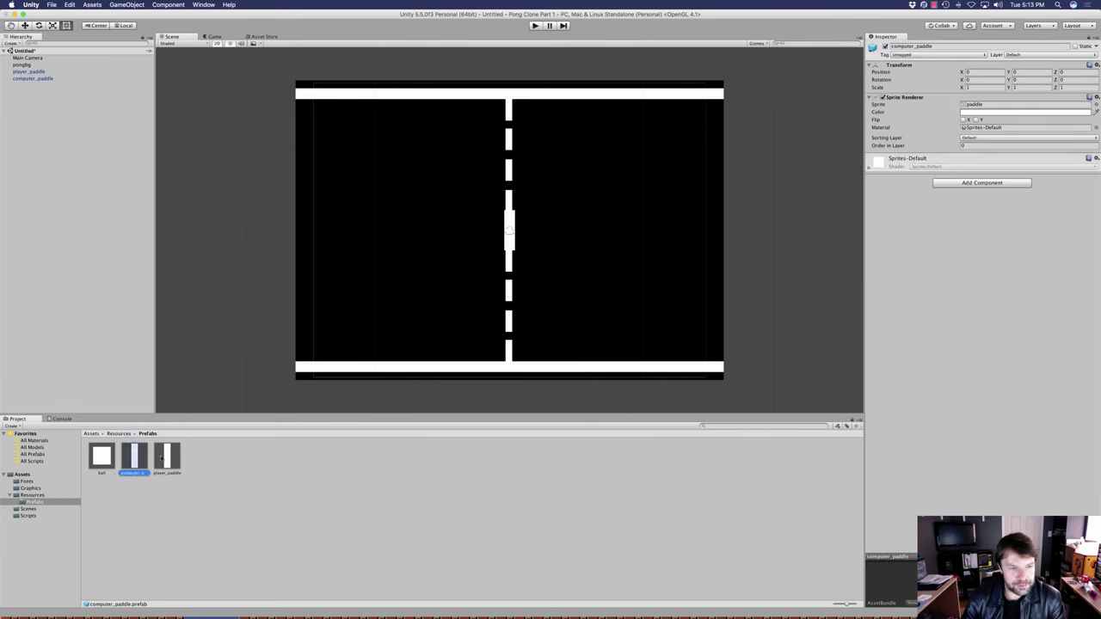
{"action": "left_click", "coordinate": [166, 456]}
{"action": "left_click", "coordinate": [101, 457]}
{"action": "left_click", "coordinate": [166, 457]}
{"action": "left_click", "coordinate": [133, 456]}
{"action": "left_click", "coordinate": [102, 457]}
{"action": "left_click", "coordinate": [133, 457]}
{"action": "left_click", "coordinate": [166, 457]}
{"action": "left_click", "coordinate": [133, 457]}
{"action": "left_click", "coordinate": [101, 457]}
{"action": "left_click", "coordinate": [164, 458]}
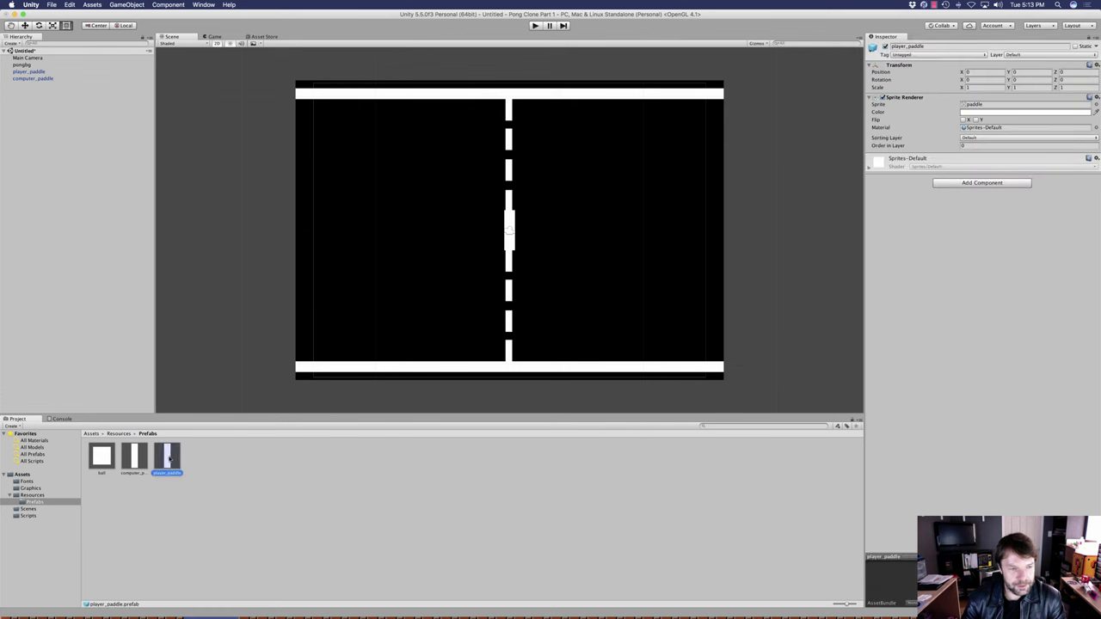
Step: Attach the Player script to player_paddle and the Computer script to computer_paddle
{"action": "left_click", "coordinate": [983, 183]}
{"action": "type", "text": "play"}
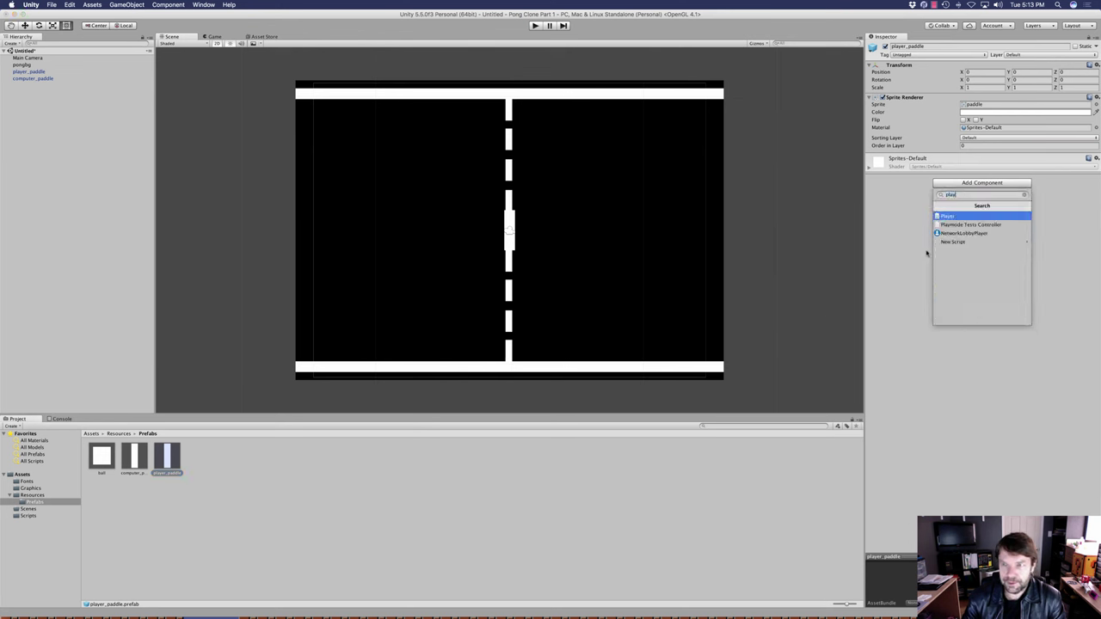
{"action": "left_click", "coordinate": [953, 215]}
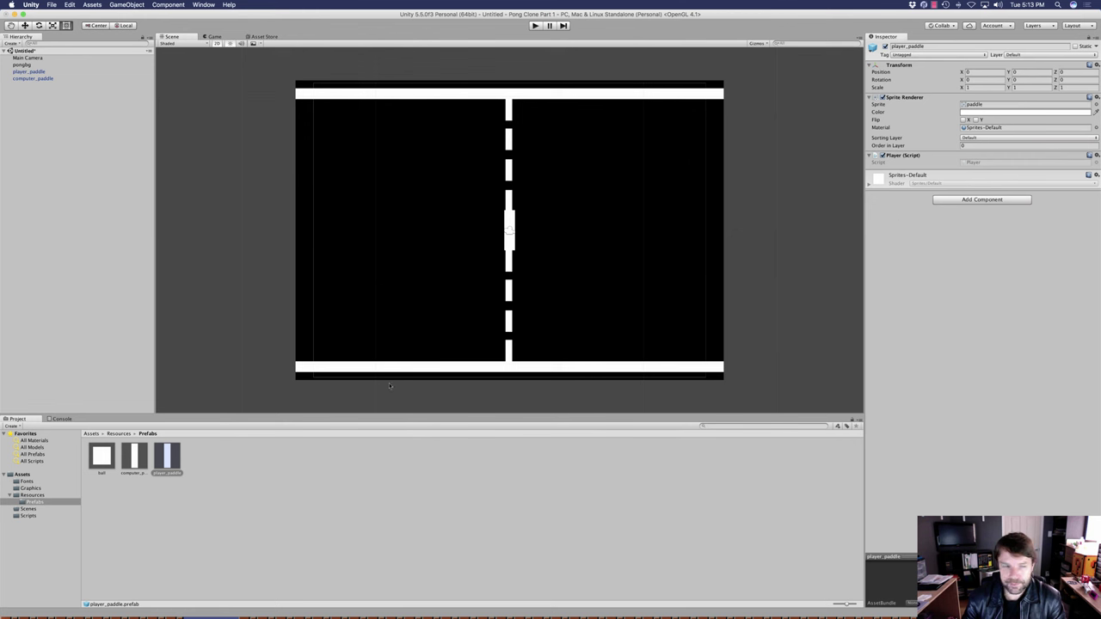
{"action": "left_click", "coordinate": [133, 458]}
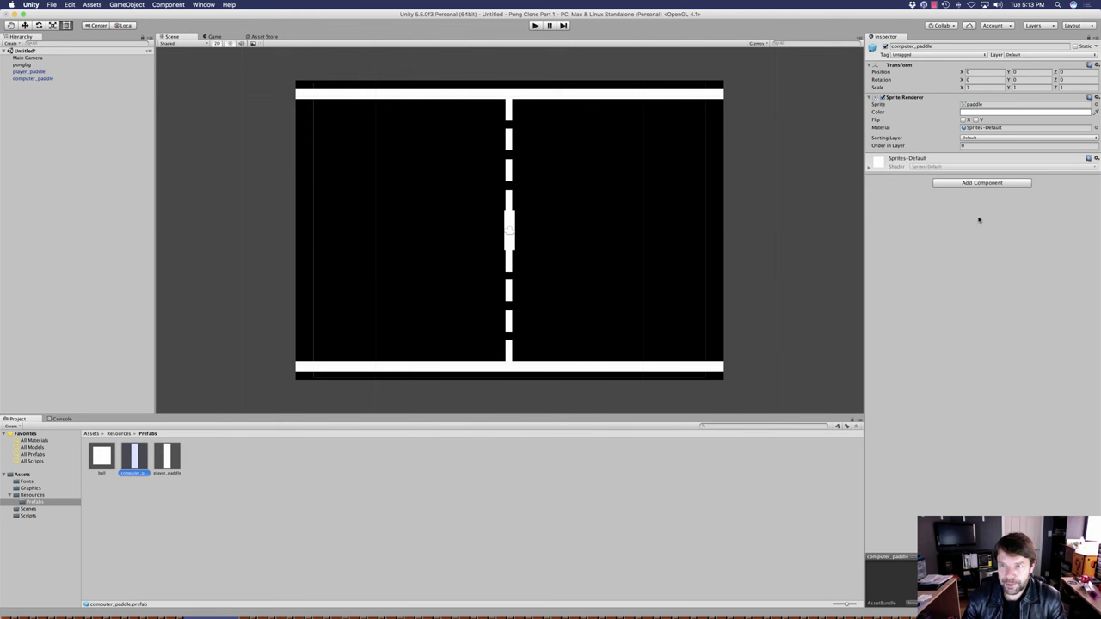
{"action": "left_click", "coordinate": [977, 183]}
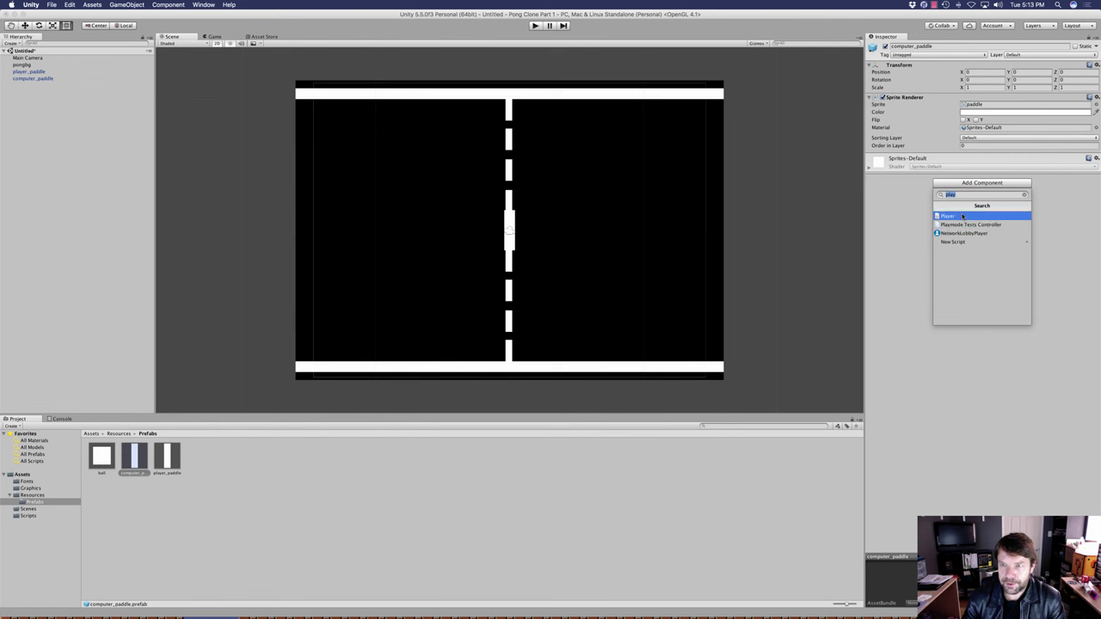
{"action": "type", "text": "compu"}
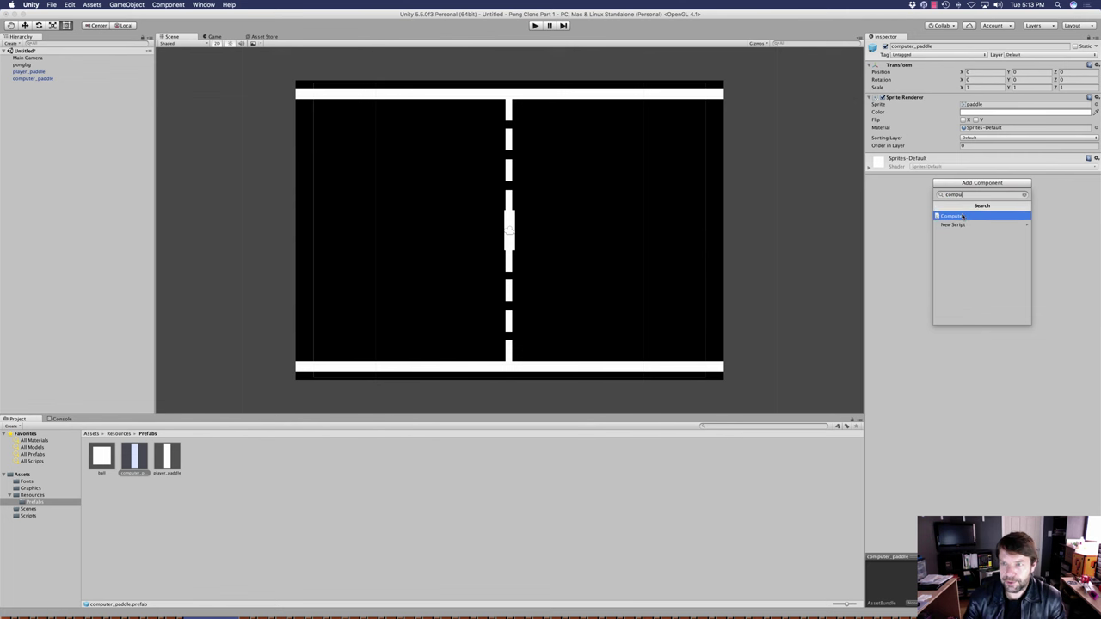
{"action": "left_click", "coordinate": [963, 216]}
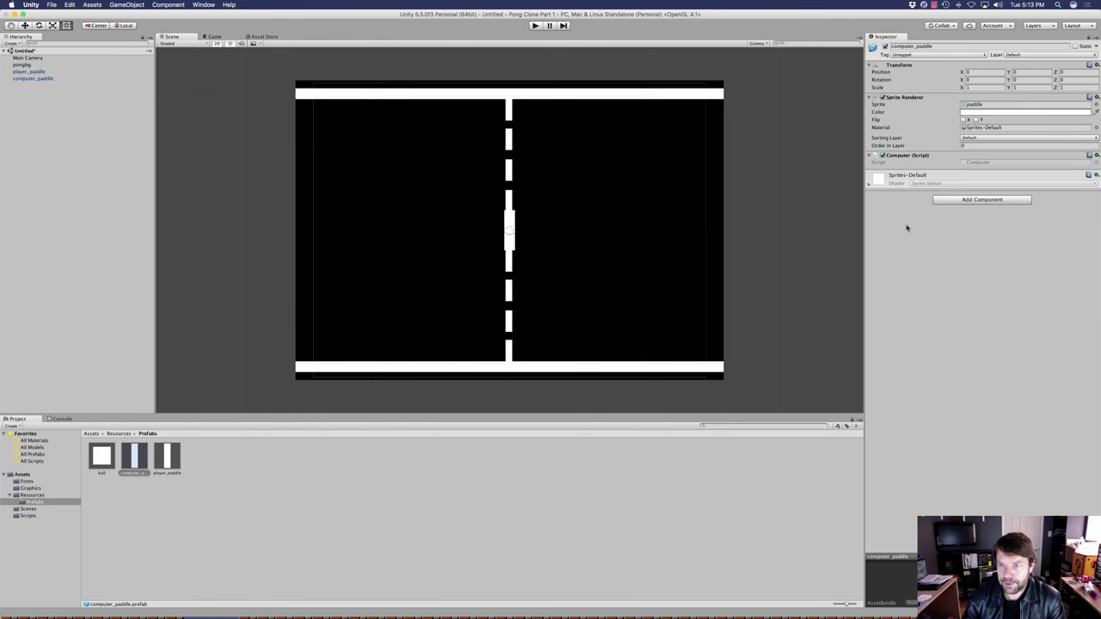
Step: Attach the Ball script to the ball prefab and review the paddle prefabs
{"action": "left_click", "coordinate": [101, 458]}
{"action": "left_click", "coordinate": [981, 183]}
{"action": "key", "text": "BackSpace"}
{"action": "type", "text": "ball"}
{"action": "key", "text": "Return"}
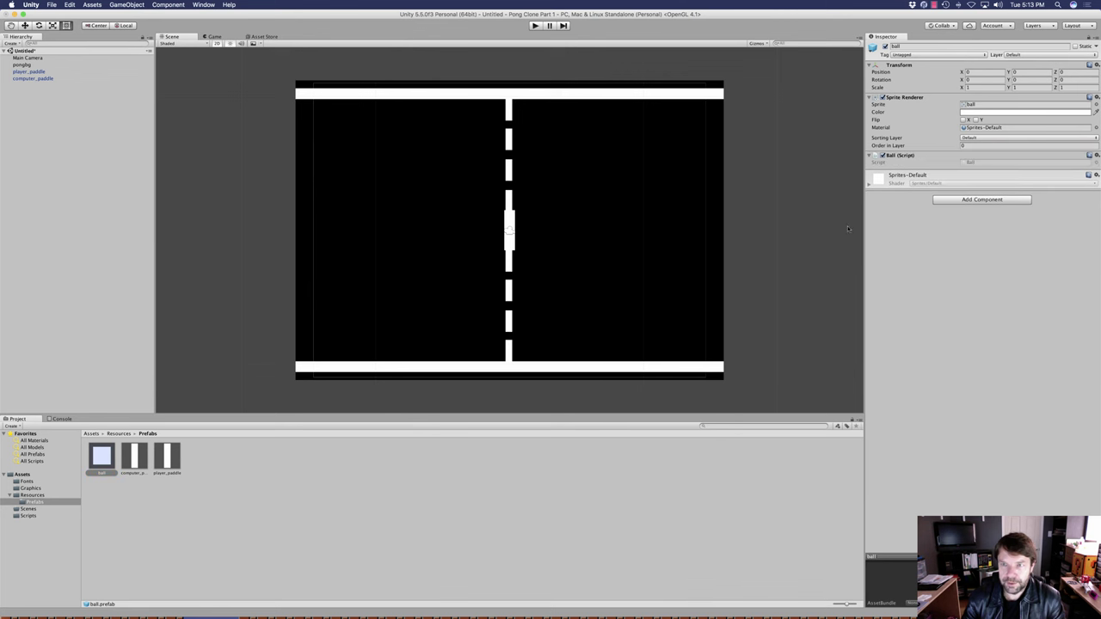
{"action": "left_click", "coordinate": [146, 462]}
{"action": "left_click", "coordinate": [166, 460]}
{"action": "left_click", "coordinate": [28, 72]}
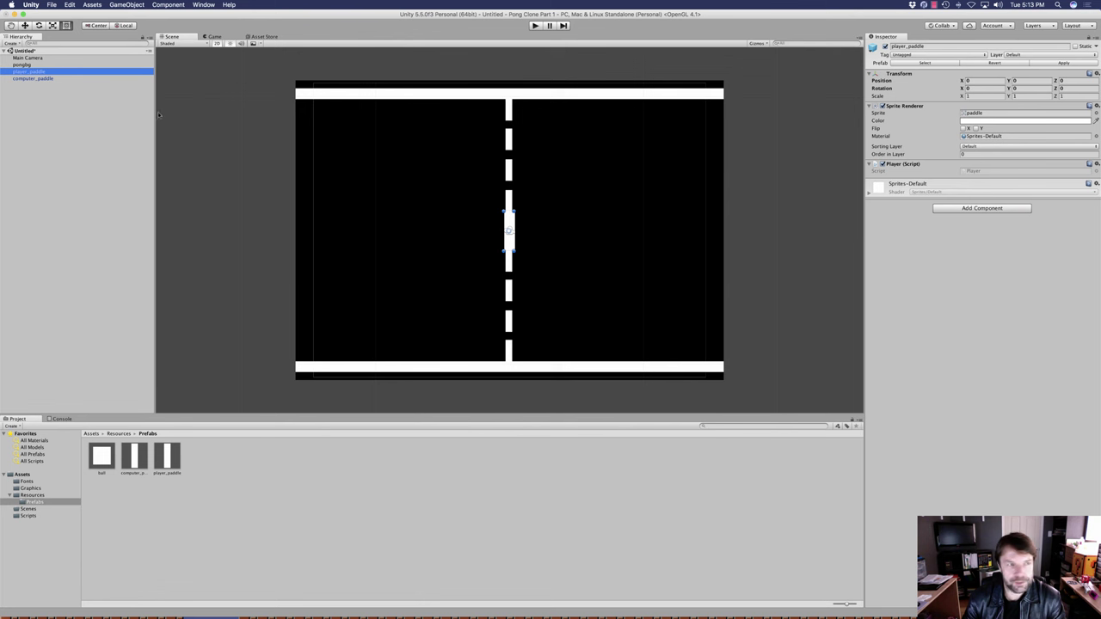
{"action": "left_click", "coordinate": [42, 79]}
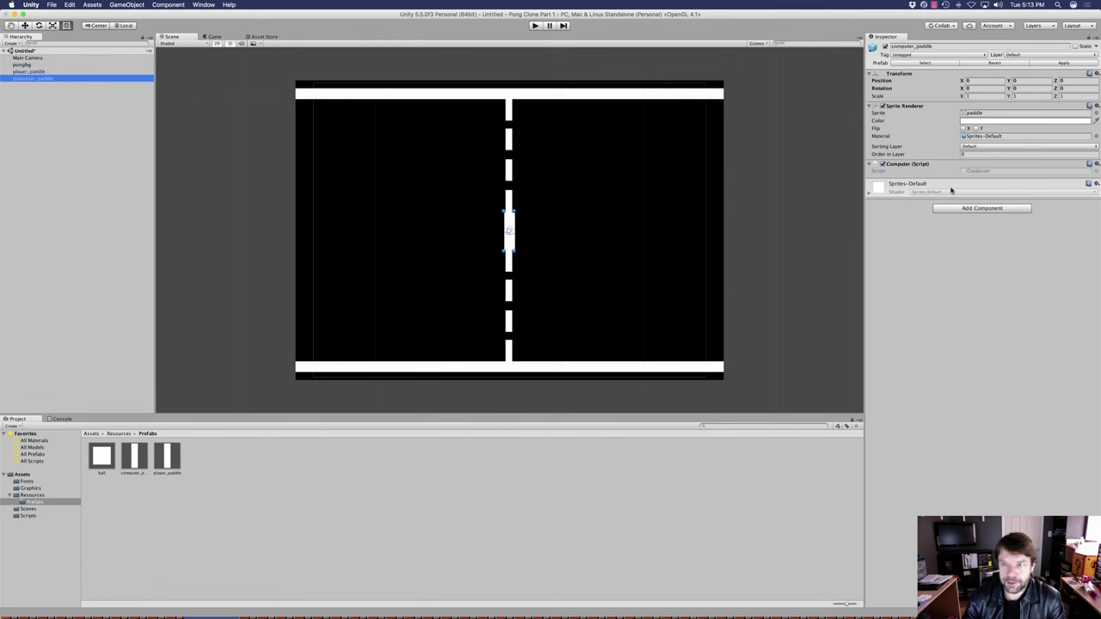
{"action": "left_click", "coordinate": [34, 72]}
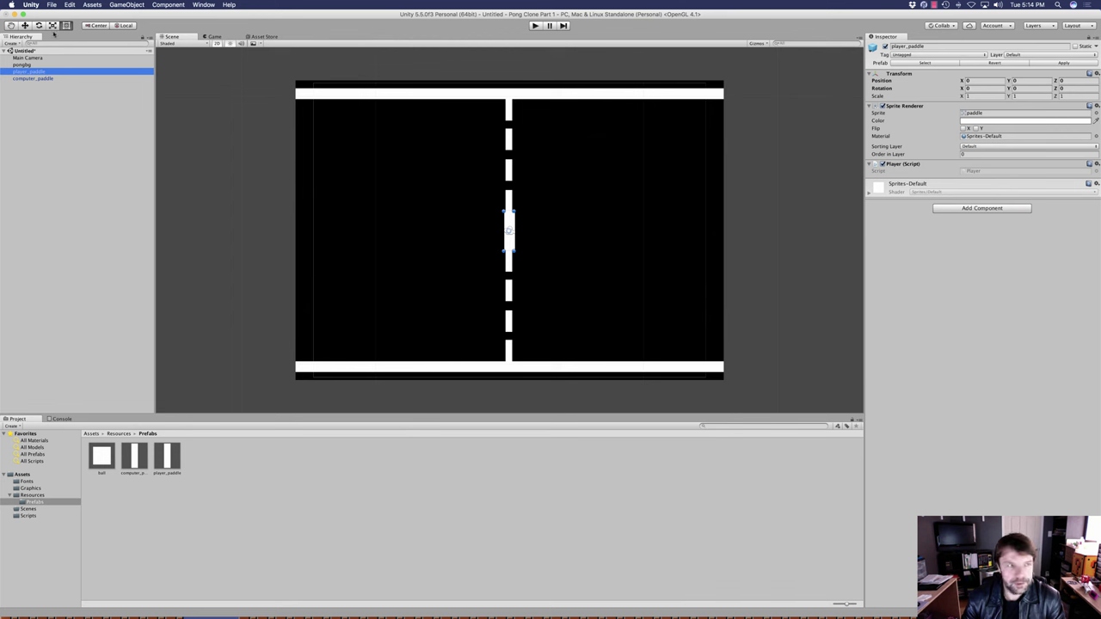
Step: Move the paddles apart and set the player paddle's Position X to -13
{"action": "key", "text": "w"}
{"action": "left_click_drag", "start_coordinate": [544, 230], "coordinate": [502, 231]}
{"action": "left_click", "coordinate": [510, 242]}
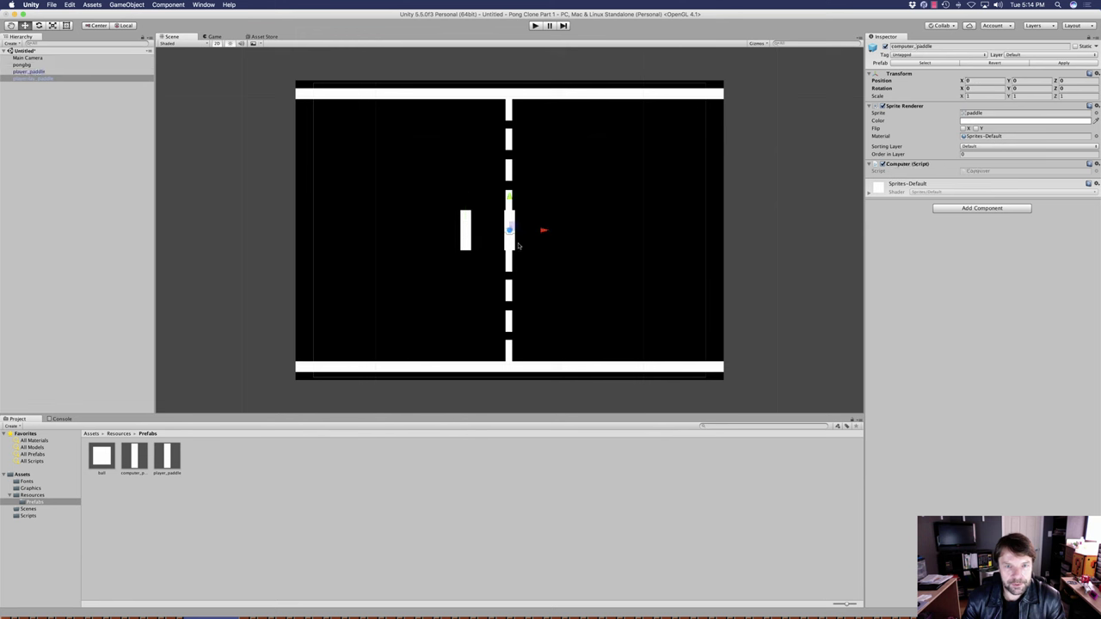
{"action": "left_click_drag", "start_coordinate": [538, 230], "coordinate": [583, 231]}
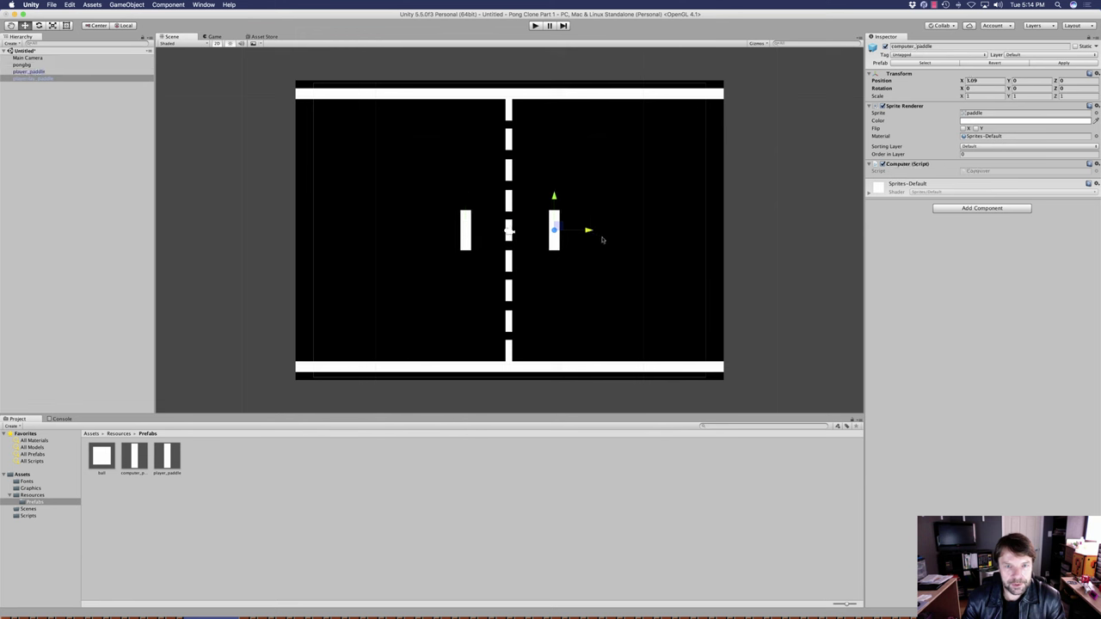
{"action": "left_click", "coordinate": [465, 228]}
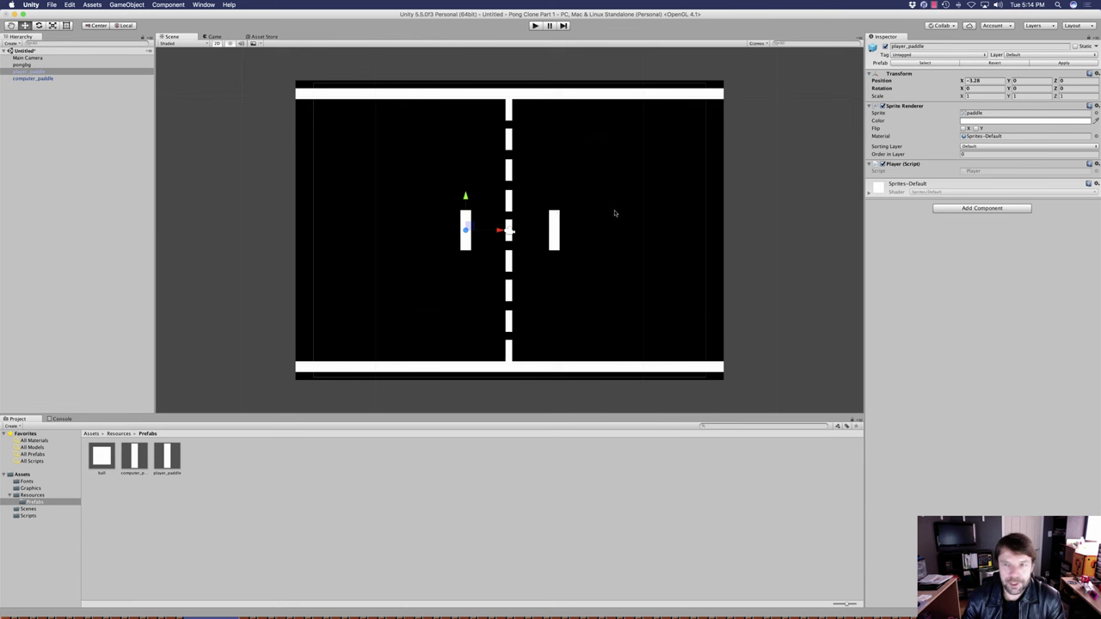
{"action": "left_click", "coordinate": [989, 80]}
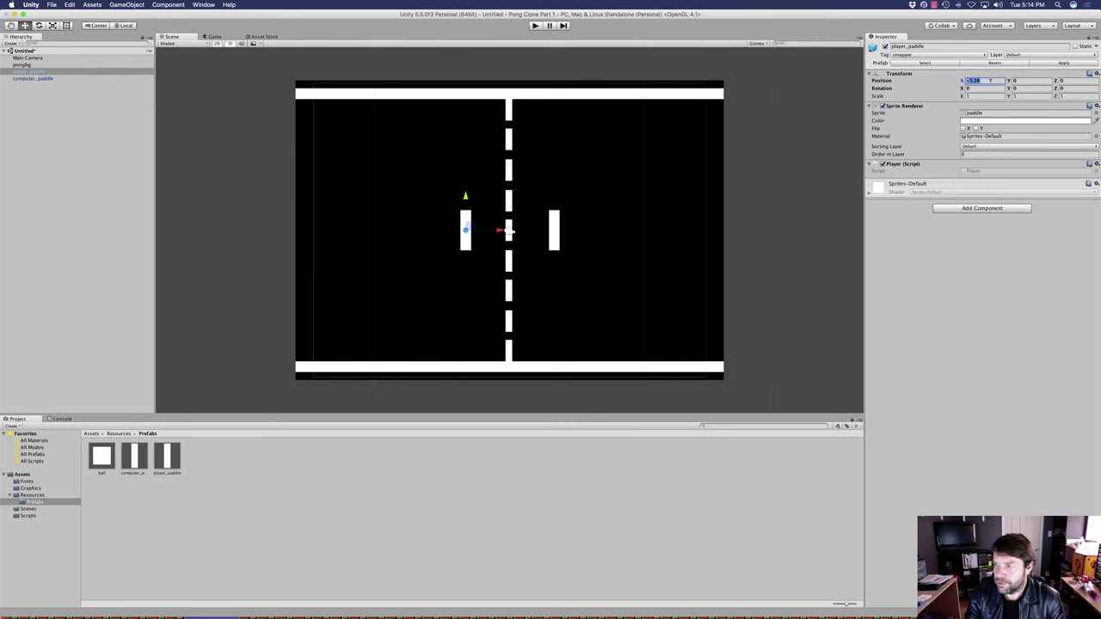
{"action": "type", "text": "-13"}
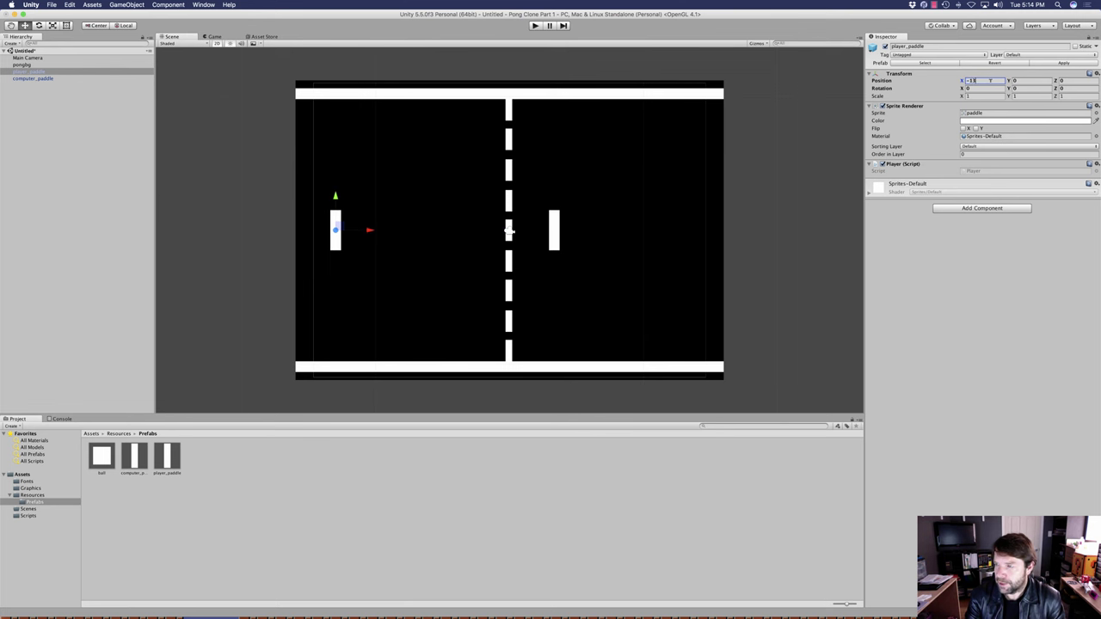
{"action": "key", "text": "Tab"}
{"action": "key", "text": "Tab"}
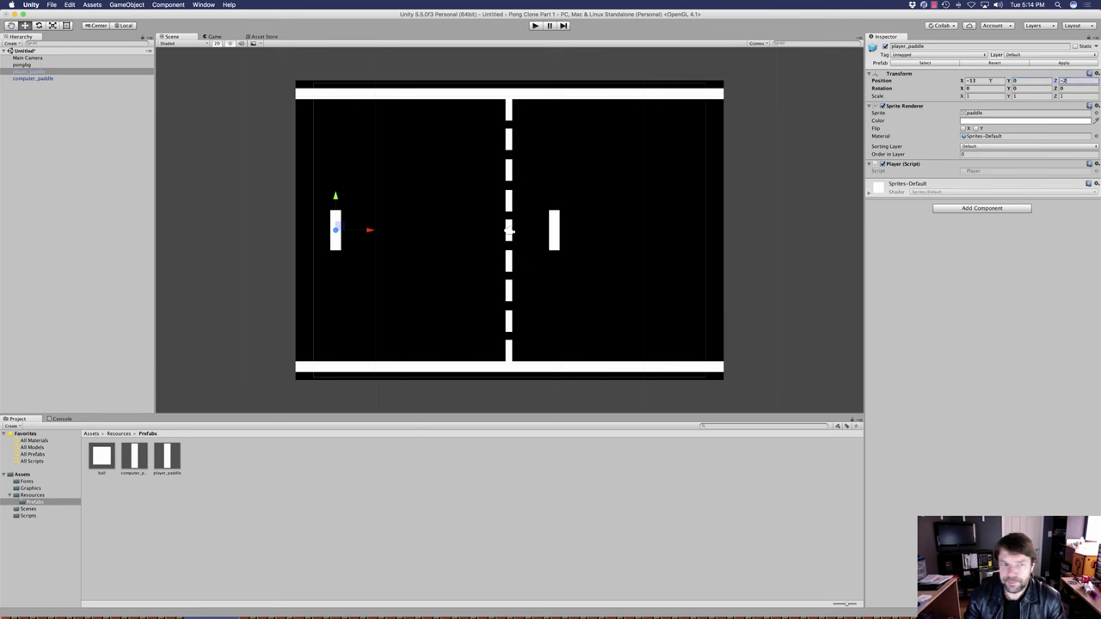
Step: Set the computer paddle's Position X to 13
{"action": "left_click", "coordinate": [555, 228]}
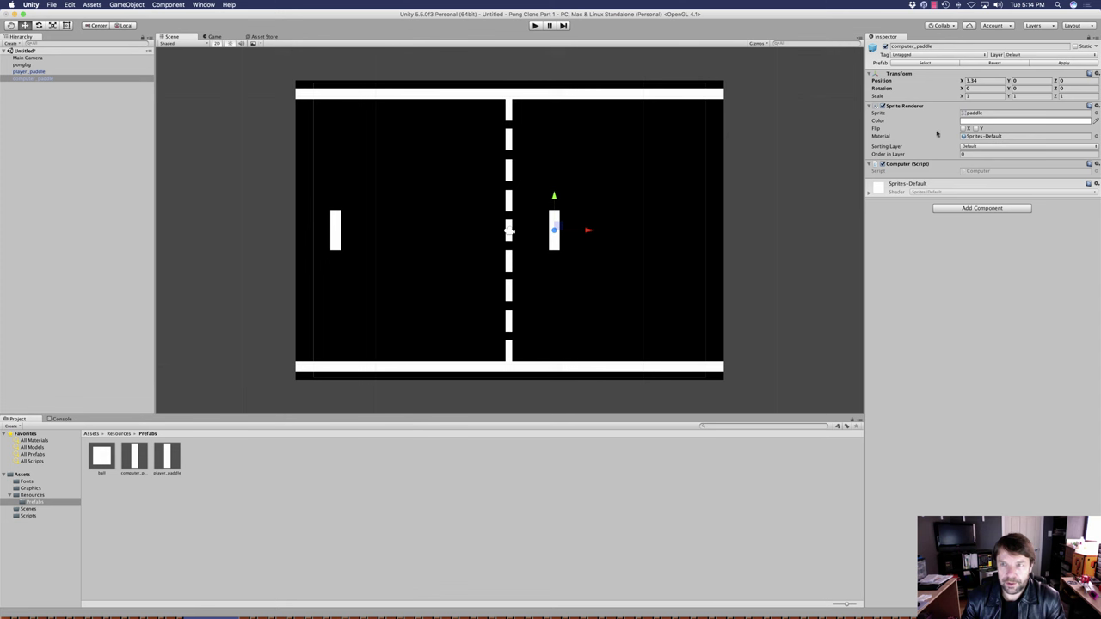
{"action": "left_click", "coordinate": [972, 80]}
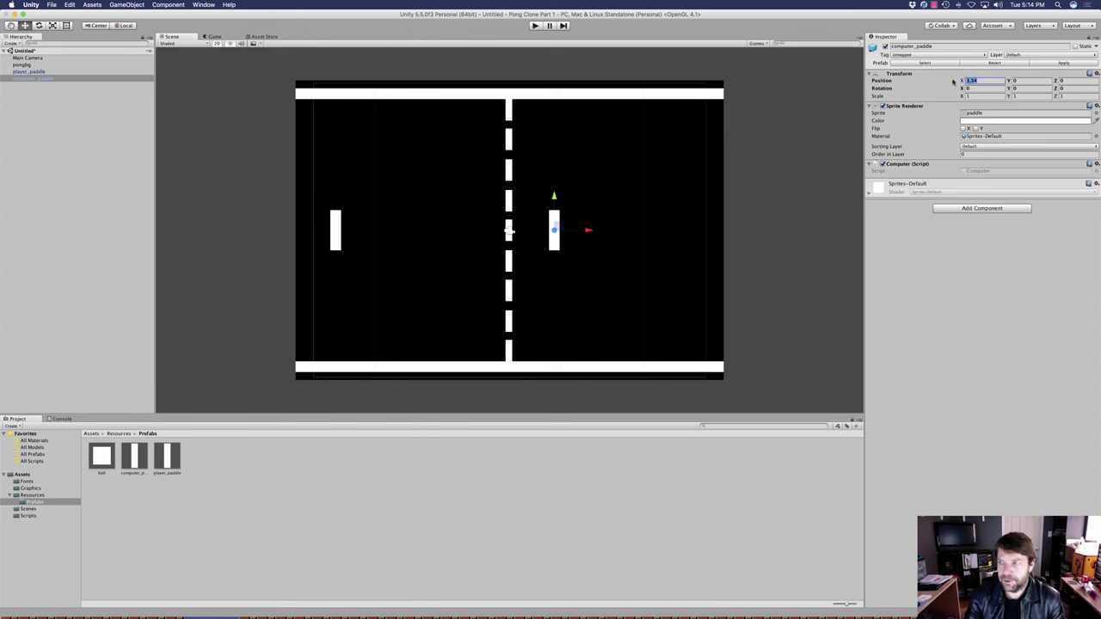
{"action": "type", "text": "13"}
{"action": "key", "text": "Tab"}
{"action": "key", "text": "Tab"}
{"action": "type", "text": "2-2"}
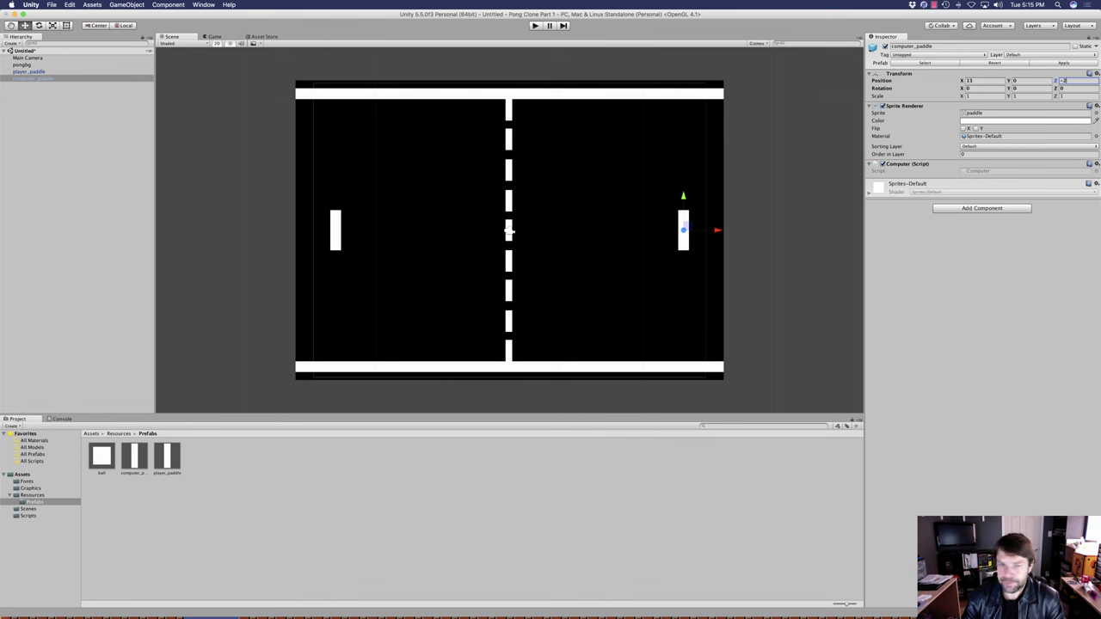
{"action": "left_click", "coordinate": [433, 499]}
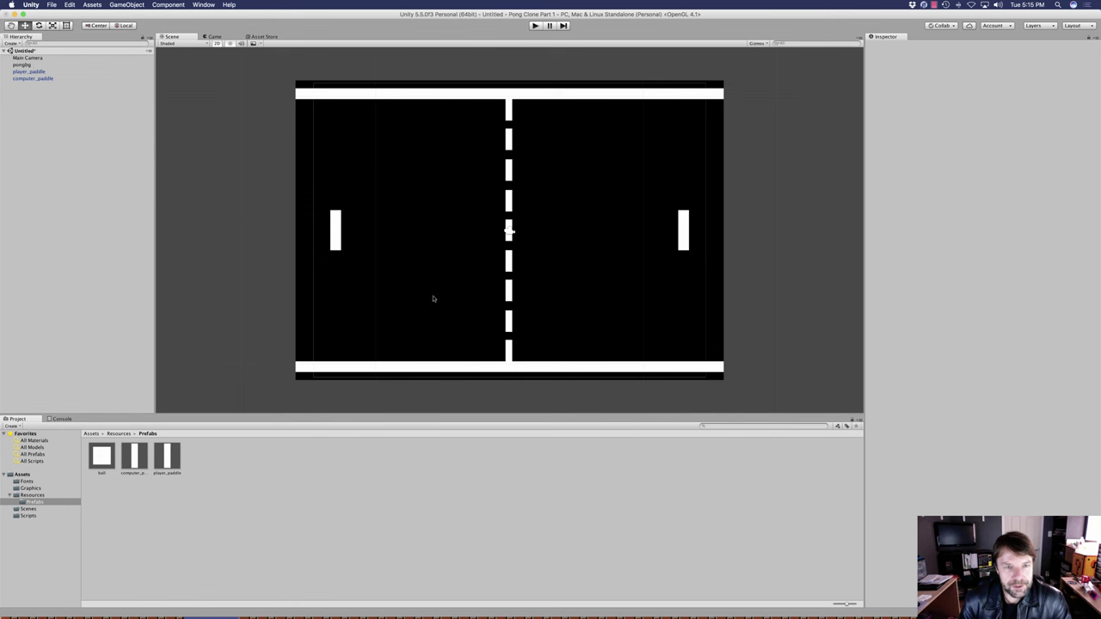
Step: Create an empty object, rename it 'Game', and add the Game script component
{"action": "right_click", "coordinate": [88, 180]}
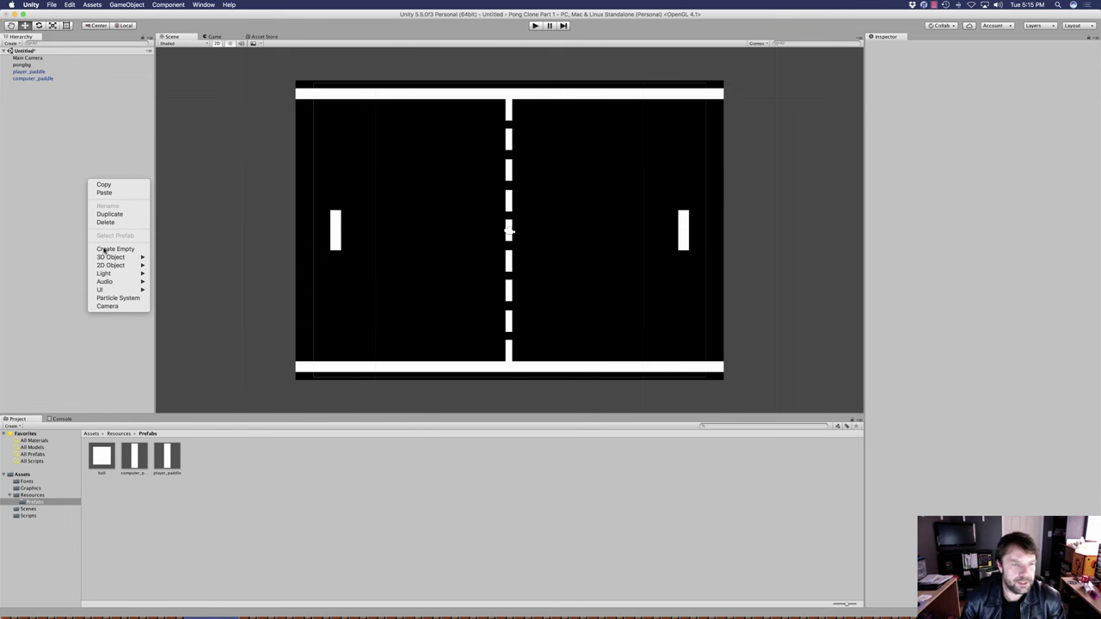
{"action": "left_click", "coordinate": [104, 250]}
{"action": "left_click", "coordinate": [35, 87]}
{"action": "type", "text": "Game"}
{"action": "key", "text": "Return"}
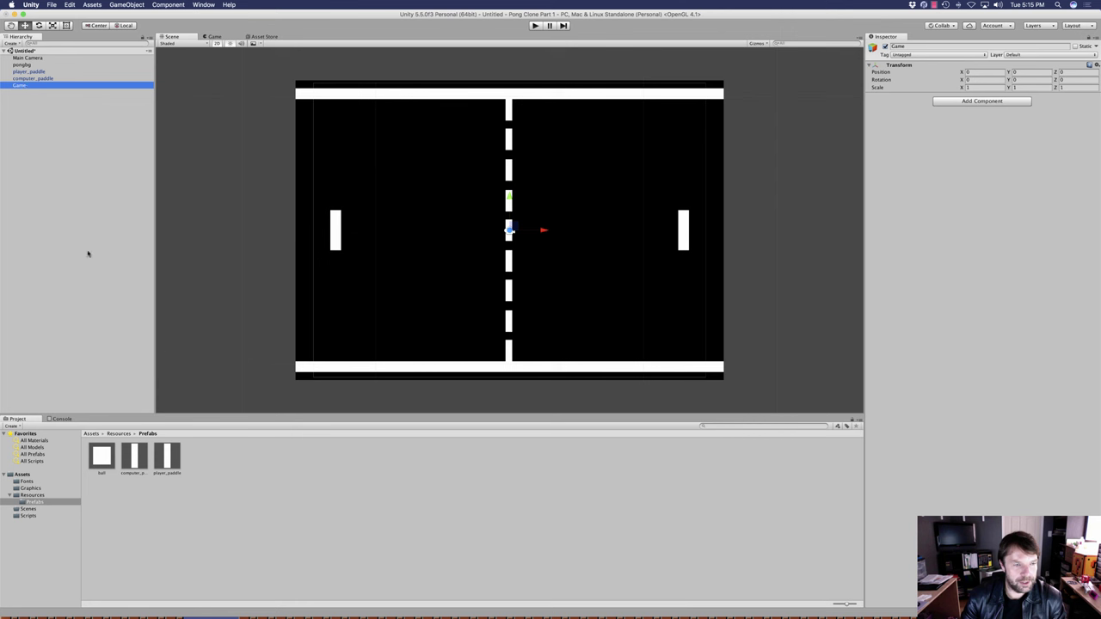
{"action": "left_click", "coordinate": [982, 101]}
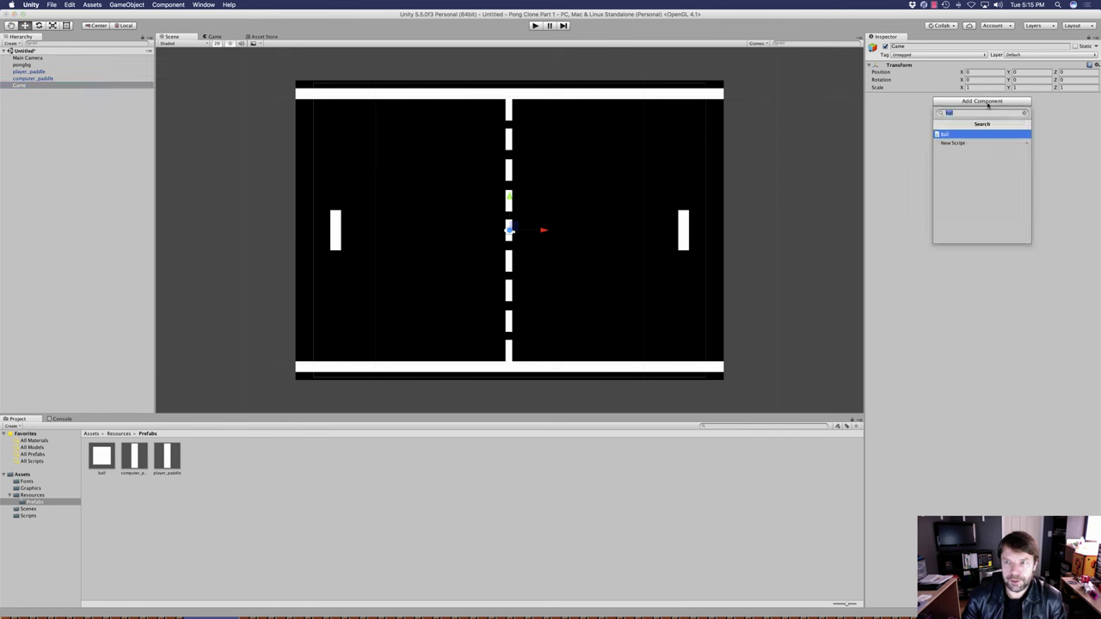
{"action": "type", "text": "Game"}
{"action": "key", "text": "Return"}
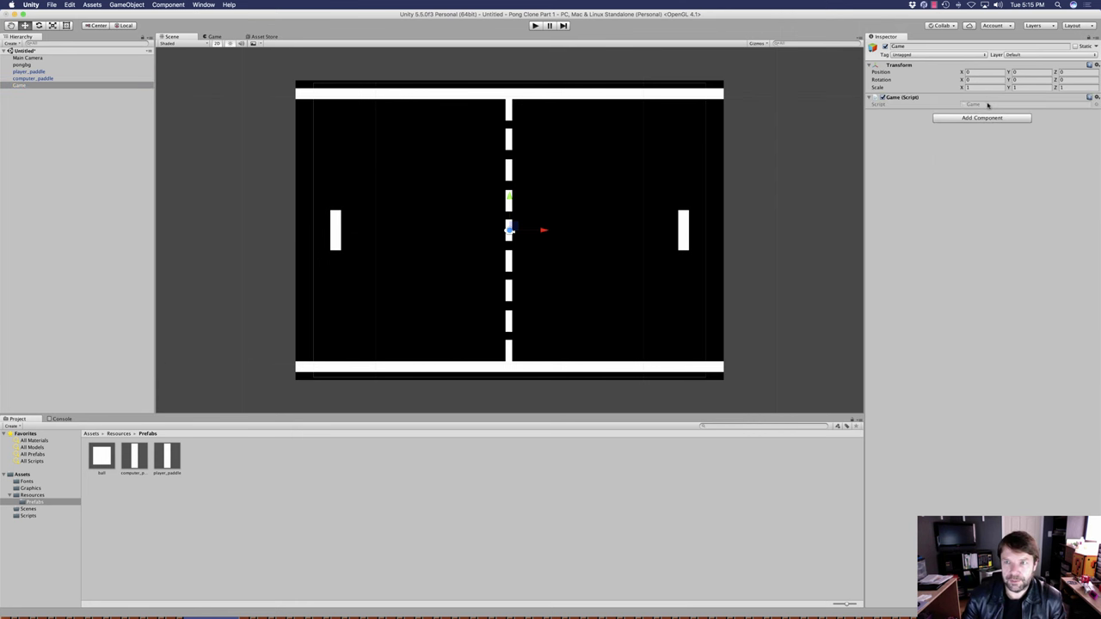
Step: Review the Ball, Computer, Game, Hud and Player scripts in the Scripts folder
{"action": "left_click", "coordinate": [28, 515]}
{"action": "left_click", "coordinate": [106, 464]}
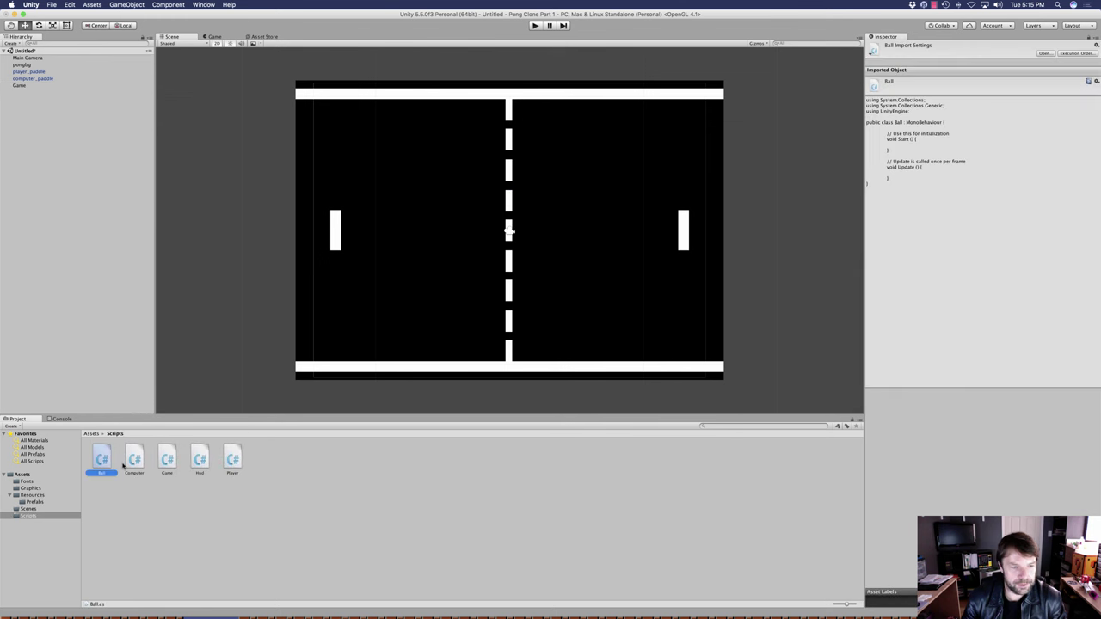
{"action": "left_click", "coordinate": [138, 462]}
{"action": "left_click", "coordinate": [168, 461]}
{"action": "left_click", "coordinate": [199, 461]}
{"action": "left_click", "coordinate": [231, 461]}
{"action": "left_click", "coordinate": [219, 497]}
{"action": "left_click", "coordinate": [206, 462]}
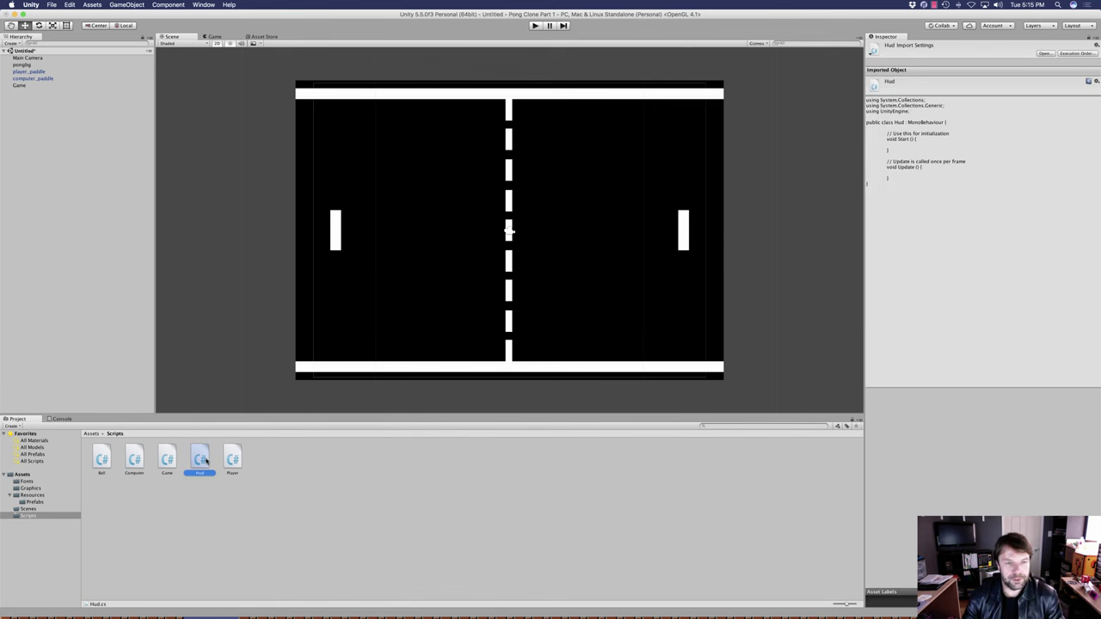
{"action": "left_click", "coordinate": [95, 312]}
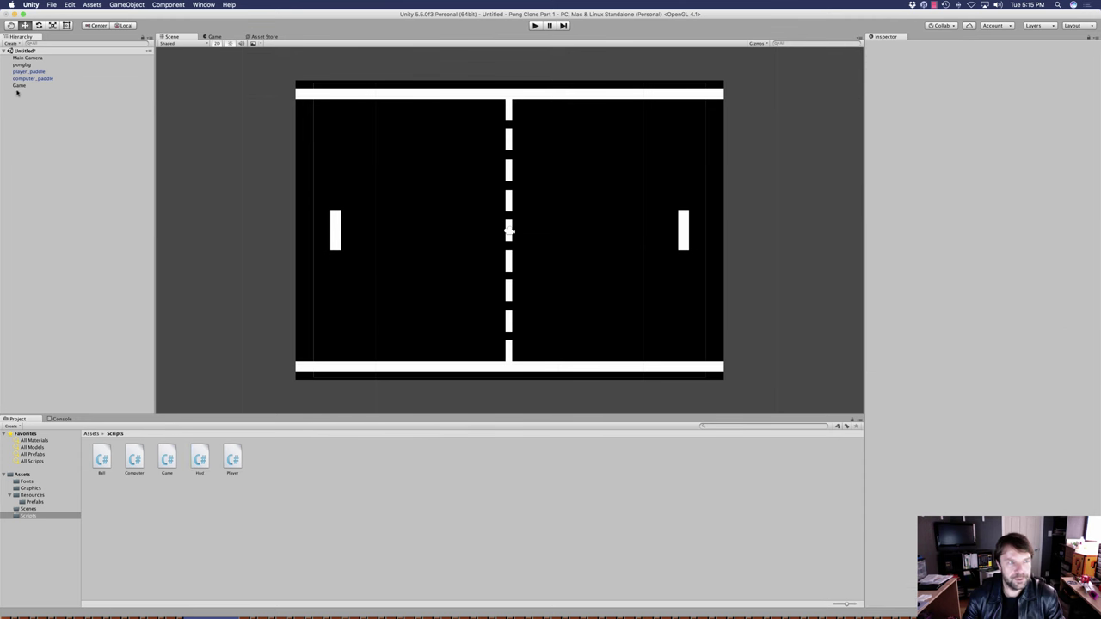
Step: Move Game directly below Main Camera in the Hierarchy and start play mode
{"action": "left_click_drag", "start_coordinate": [18, 86], "coordinate": [9, 69]}
{"action": "left_click", "coordinate": [62, 156]}
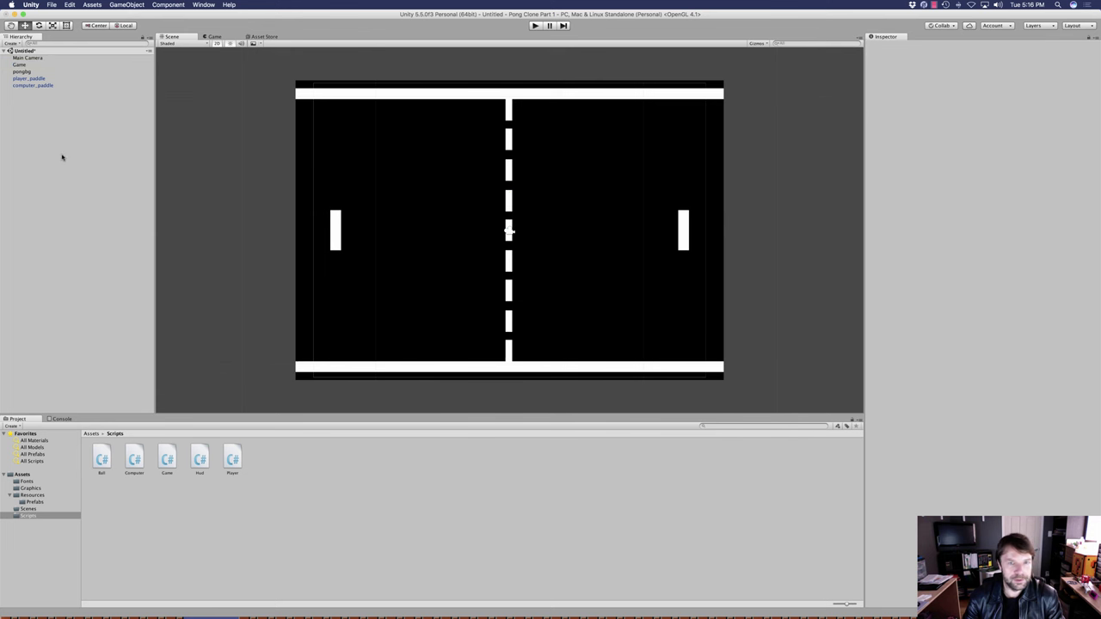
{"action": "left_click", "coordinate": [533, 26]}
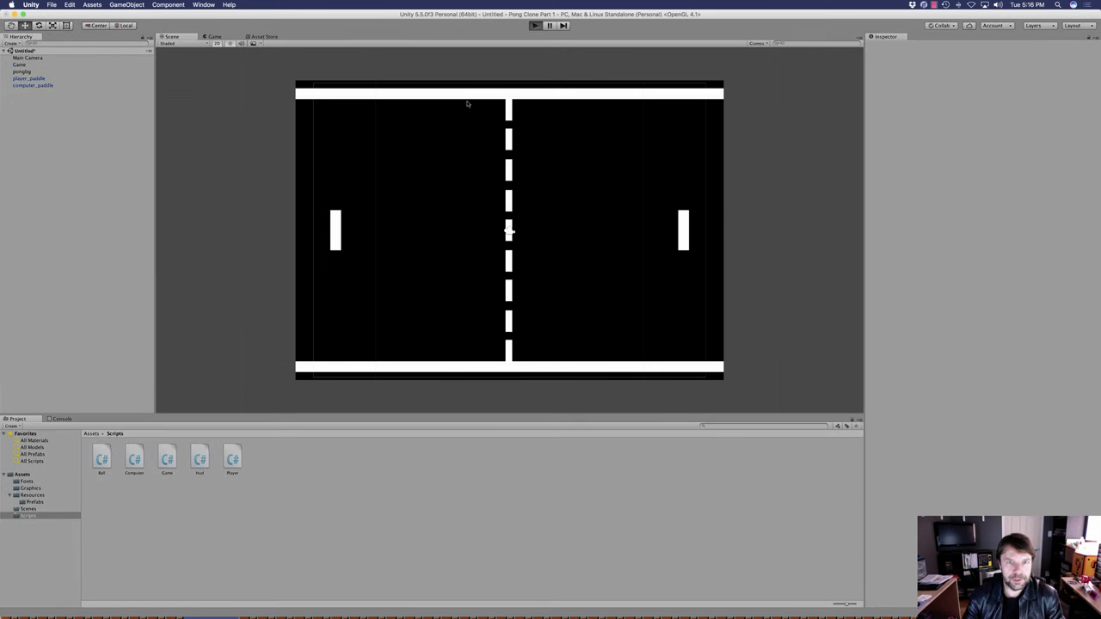